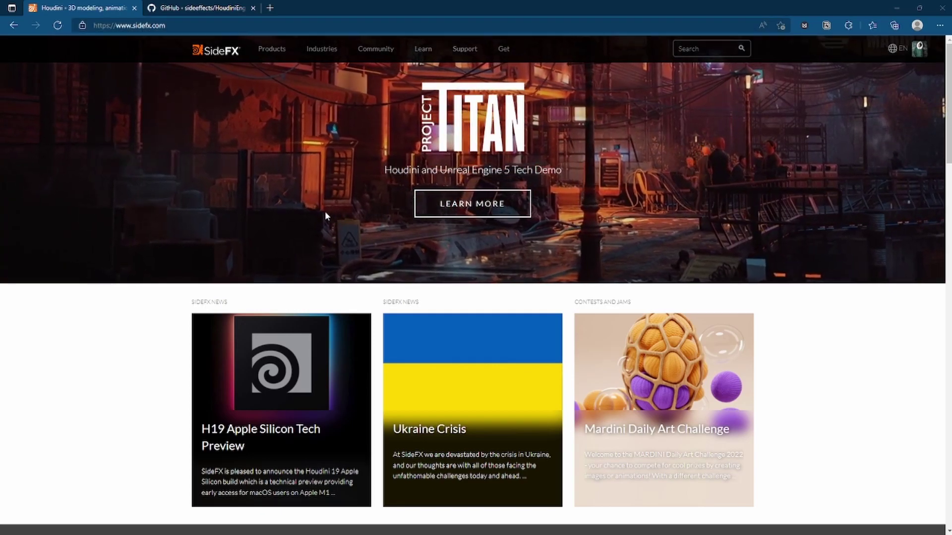
Step: Open the Project Titan page on the SideFX site and follow its link to the Unreal 5 plugin on GitHub
scroll(593, 142, "down", 8)
scroll(628, 278, "up", 8)
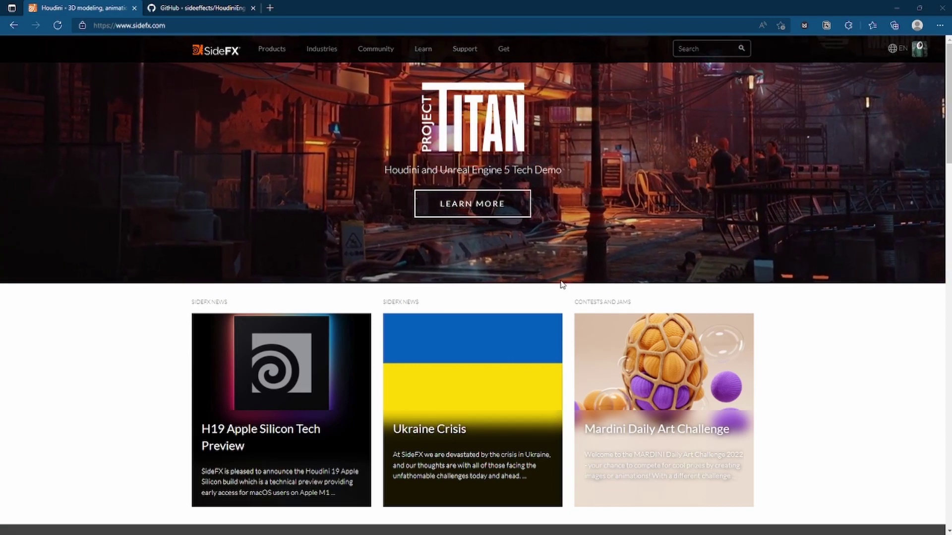
left_click(467, 207)
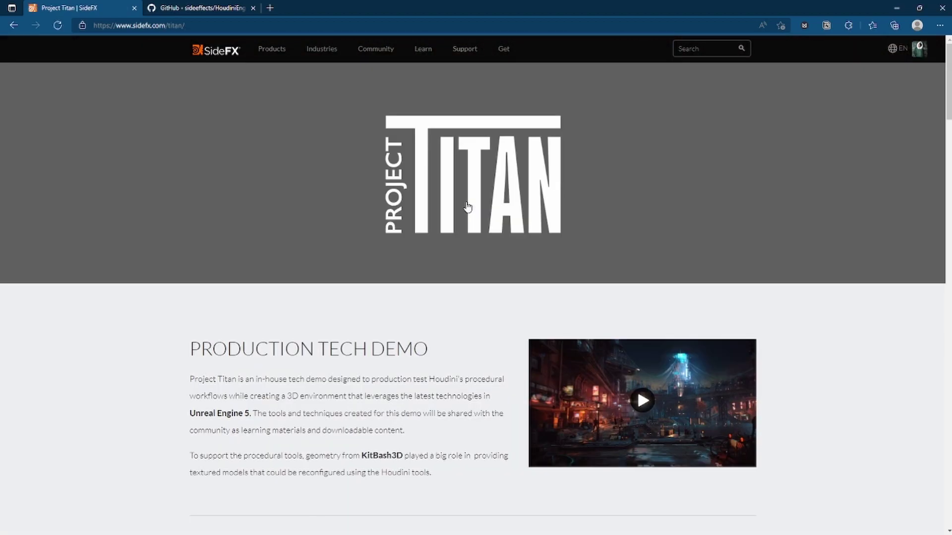
scroll(468, 206, "down", 9)
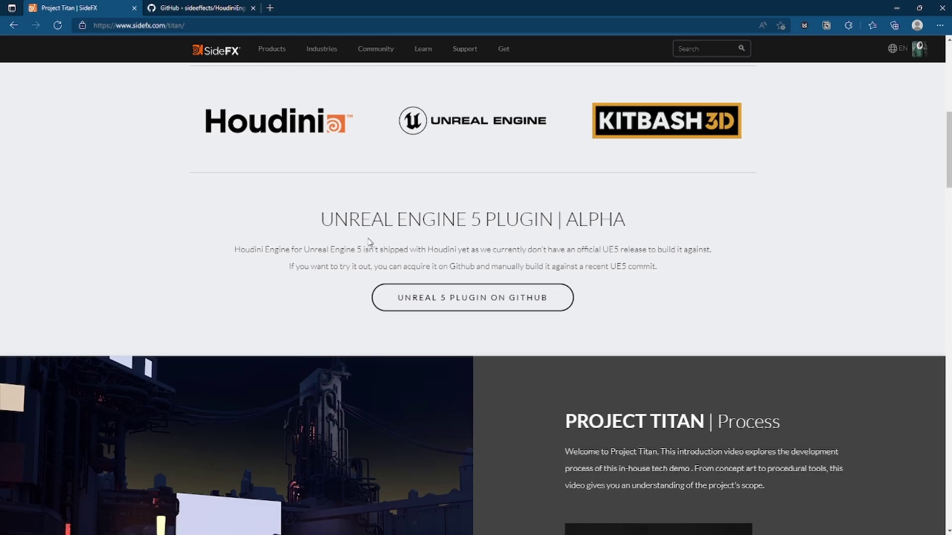
left_click(512, 301)
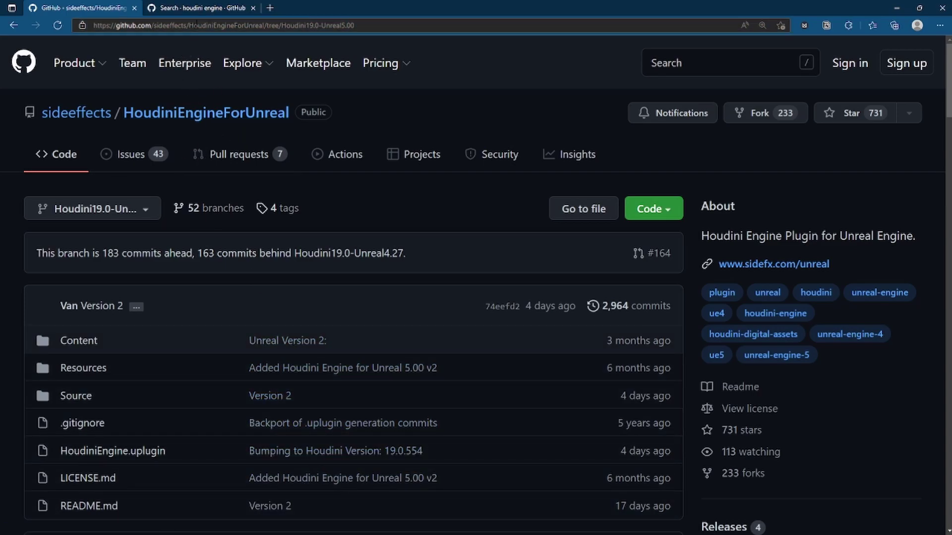
Step: Search GitHub for "houdiniengine" from its home page and open the sideeffects/HoudiniEngineForUnreal repository
left_click(204, 7)
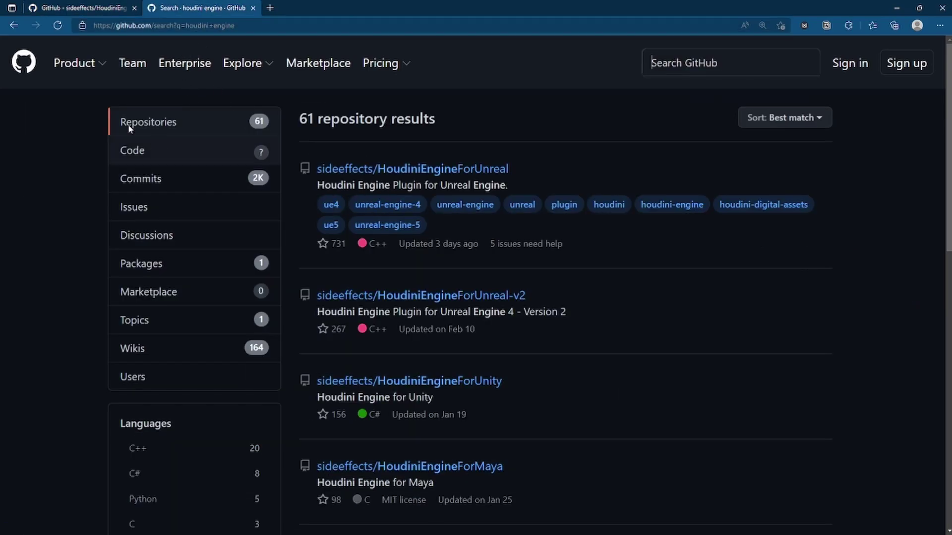
left_click(25, 63)
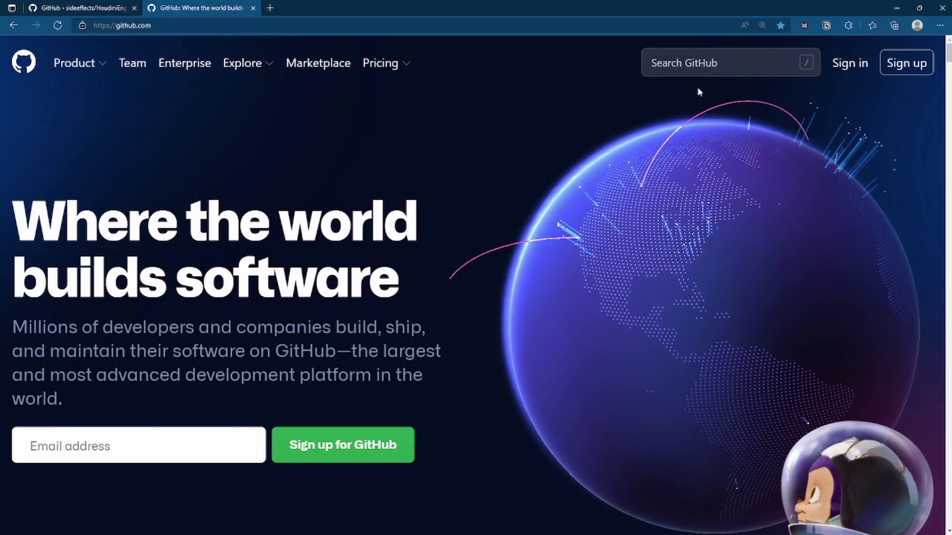
left_click(708, 63)
type("ho")
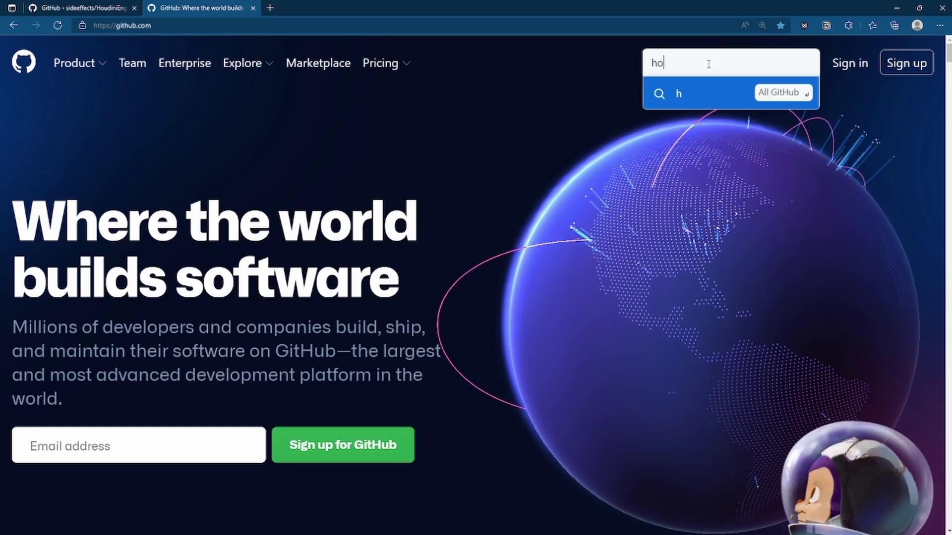
type("udiniengine")
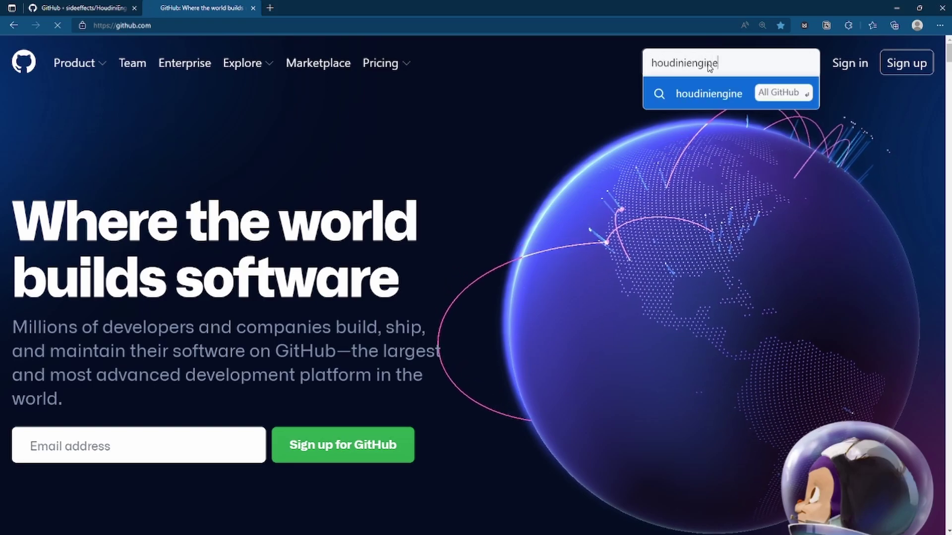
key("Return")
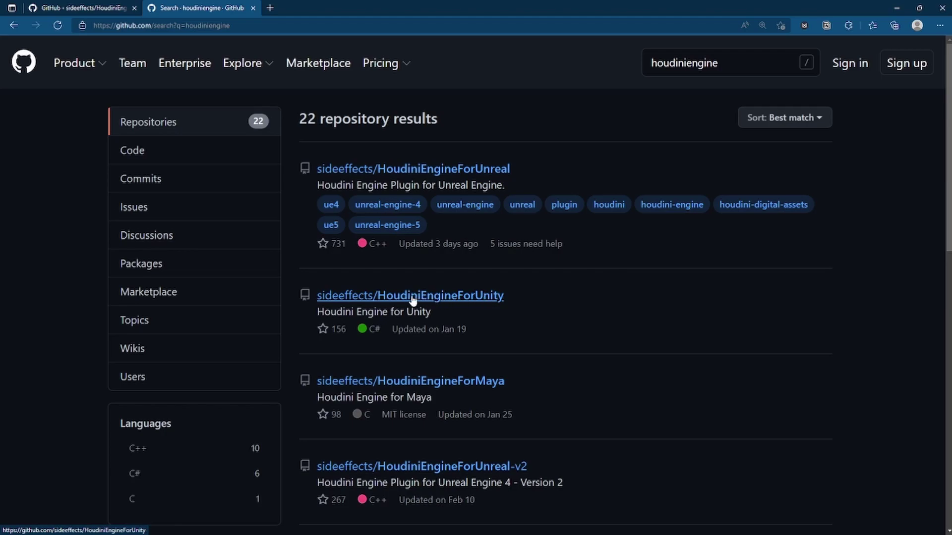
left_click(461, 169)
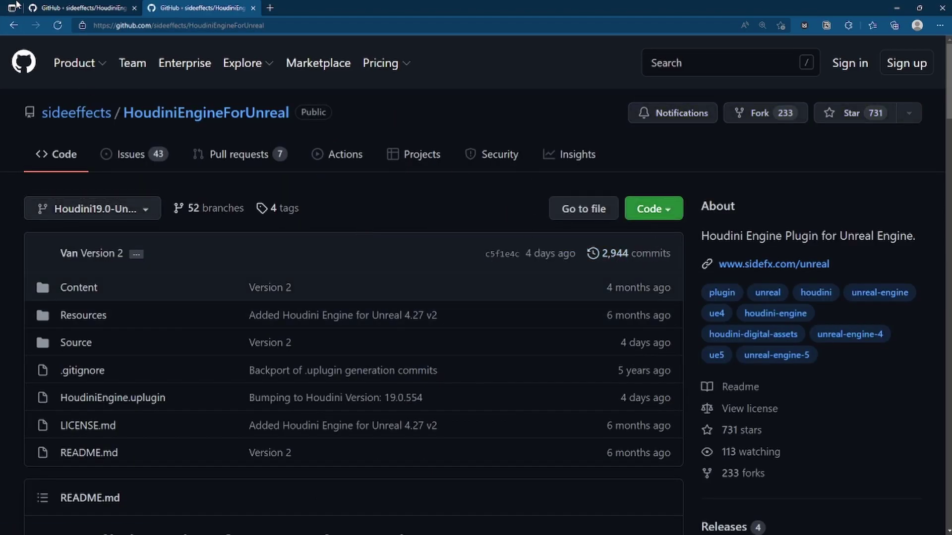
Step: Compare the Unreal 5.00 branch page with the default repository page and copy the repository's HTTPS clone URL
left_click(63, 8)
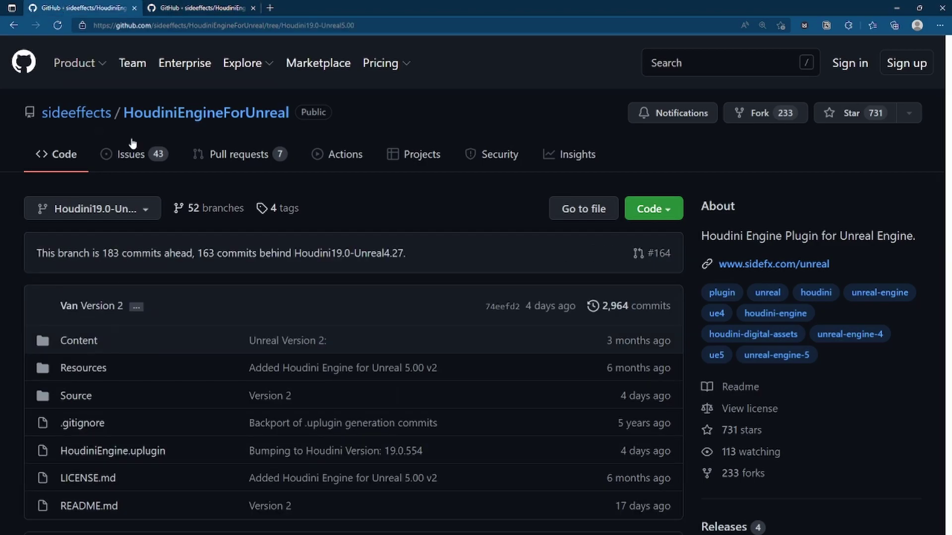
left_click(213, 9)
left_click(111, 5)
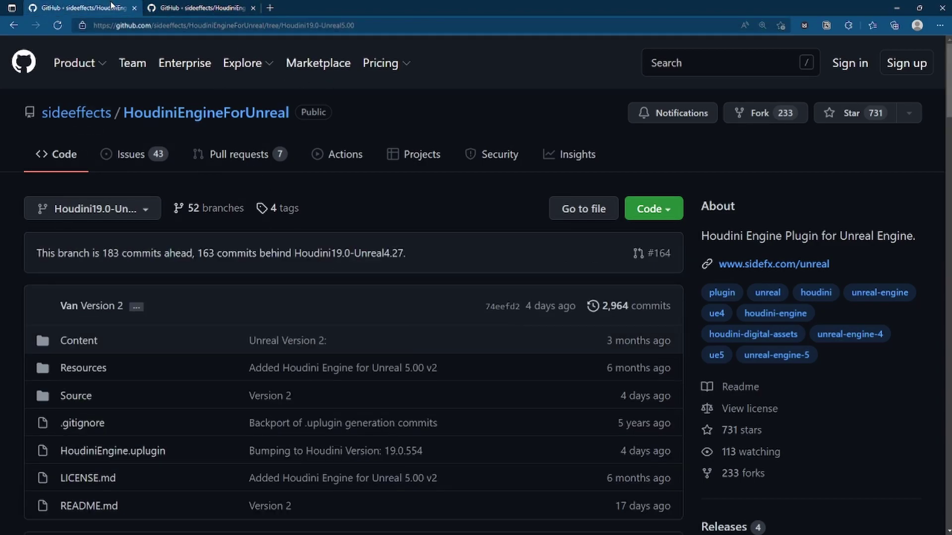
left_click(206, 9)
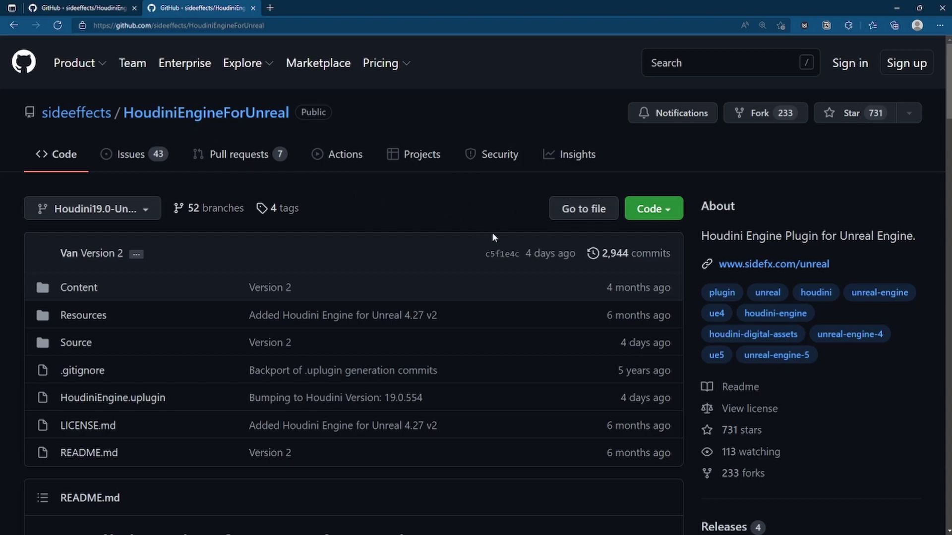
left_click(662, 219)
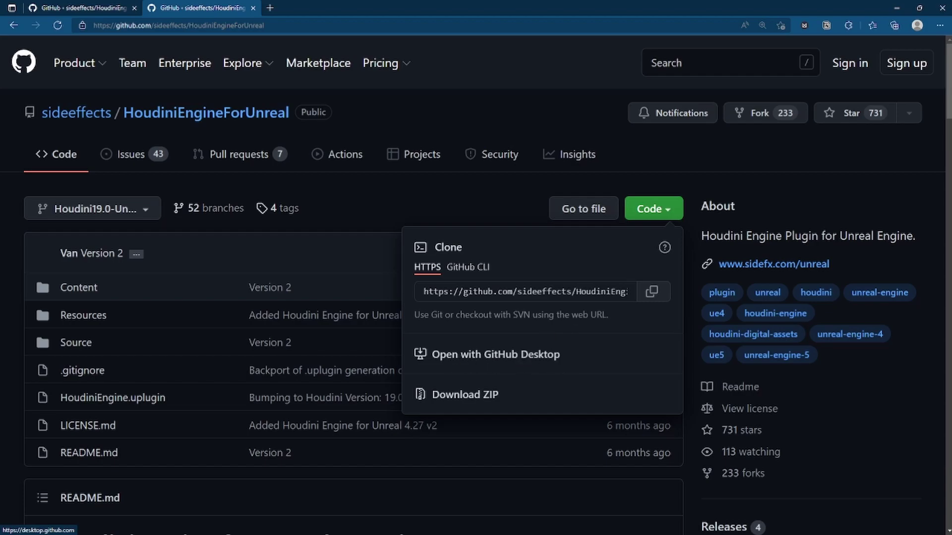
left_click(651, 291)
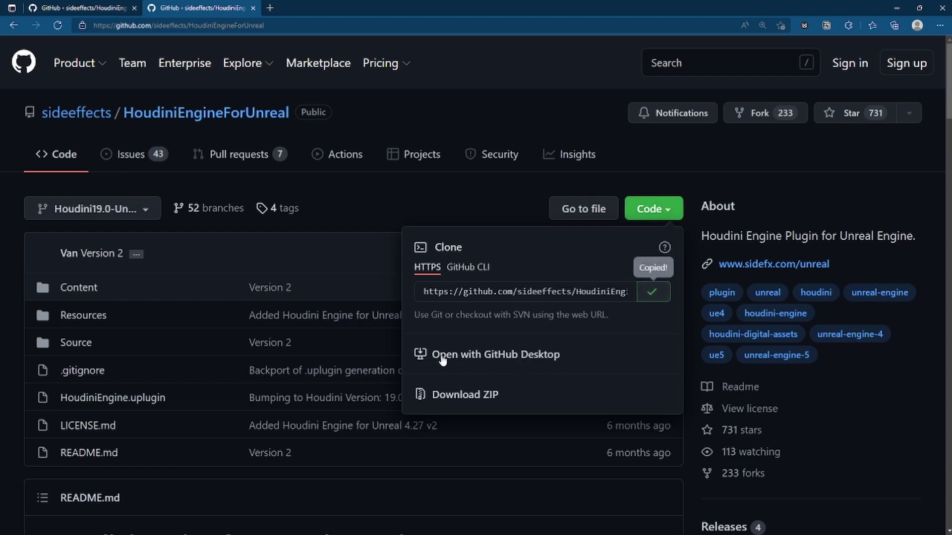
Step: View the GitHub Desktop download page, close it and switch to the GitHub Desktop app
left_click(481, 361)
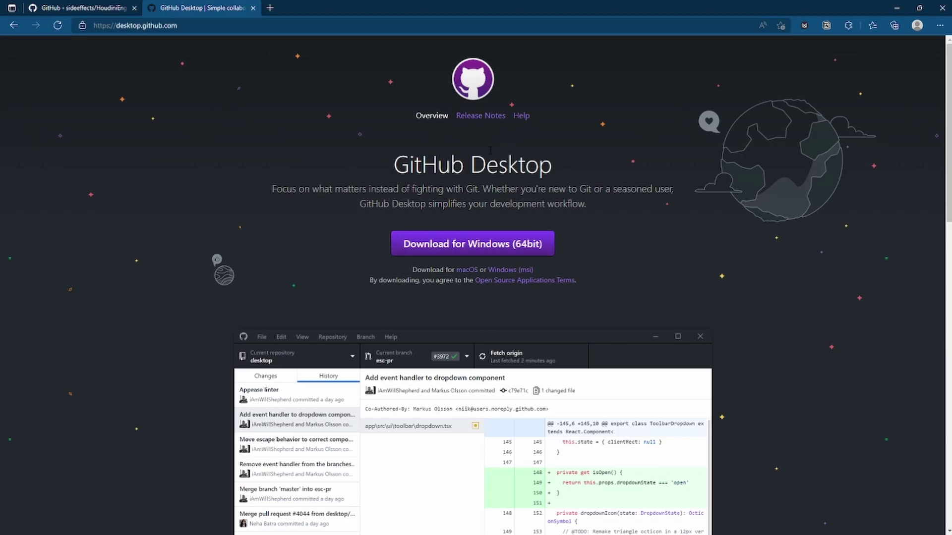
left_click(253, 8)
left_click(653, 209)
left_click(490, 400)
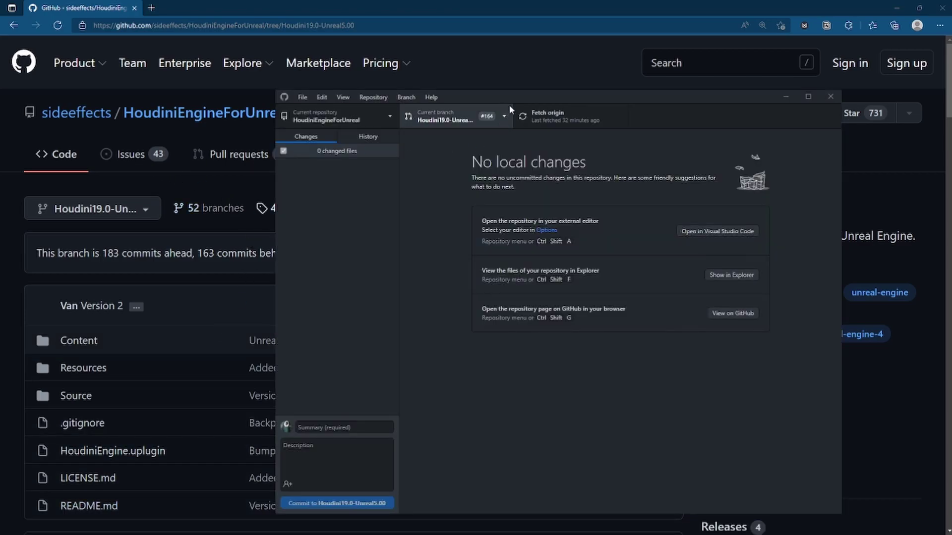
left_click_drag(510, 89, 502, 70)
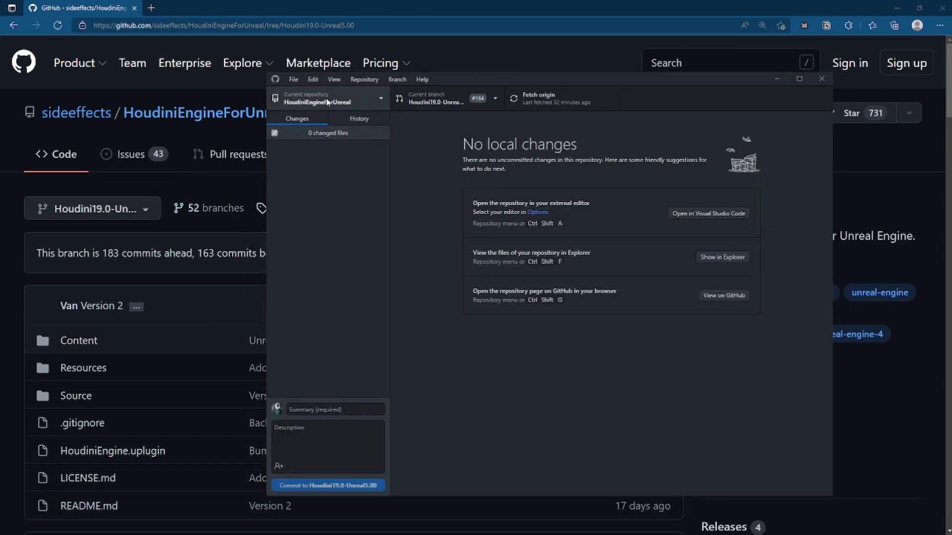
Step: Try to clone the HoudiniEngineForUnreal repository from its copied URL into D:\HoudiniEngine\HoudiniEngineForUnreal
left_click(294, 79)
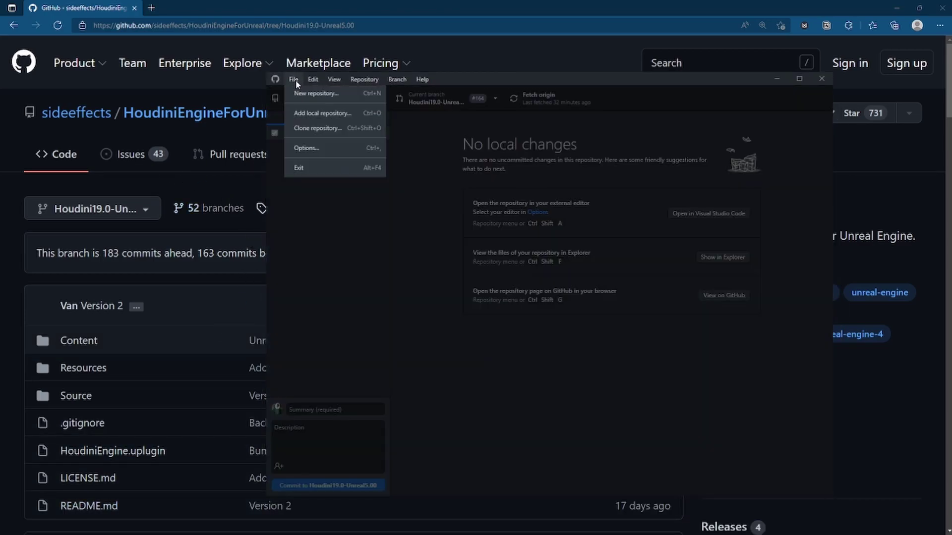
left_click(312, 132)
left_click(640, 196)
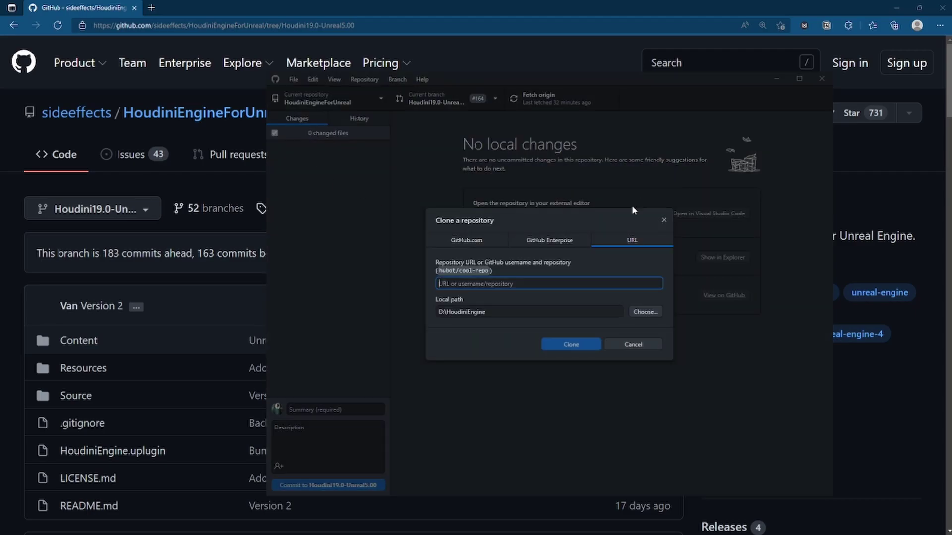
right_click(495, 289)
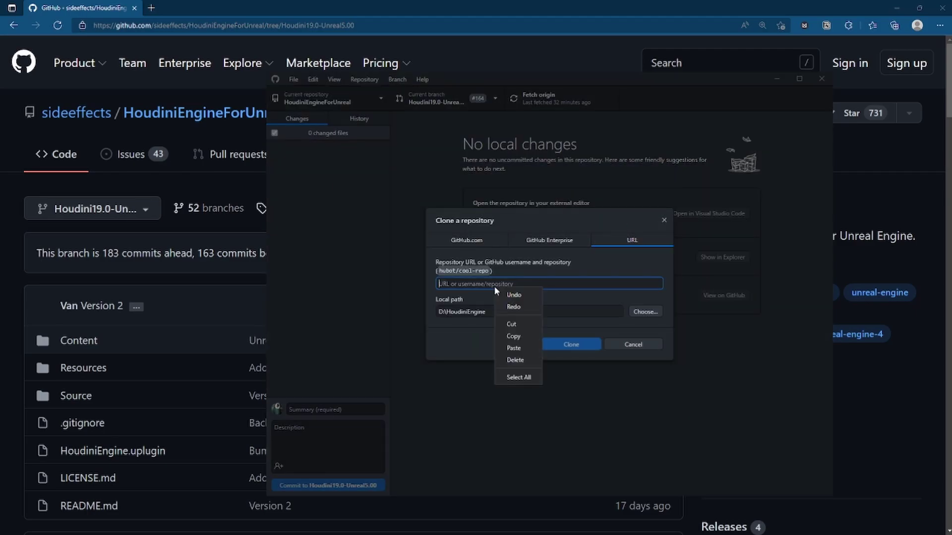
left_click(514, 349)
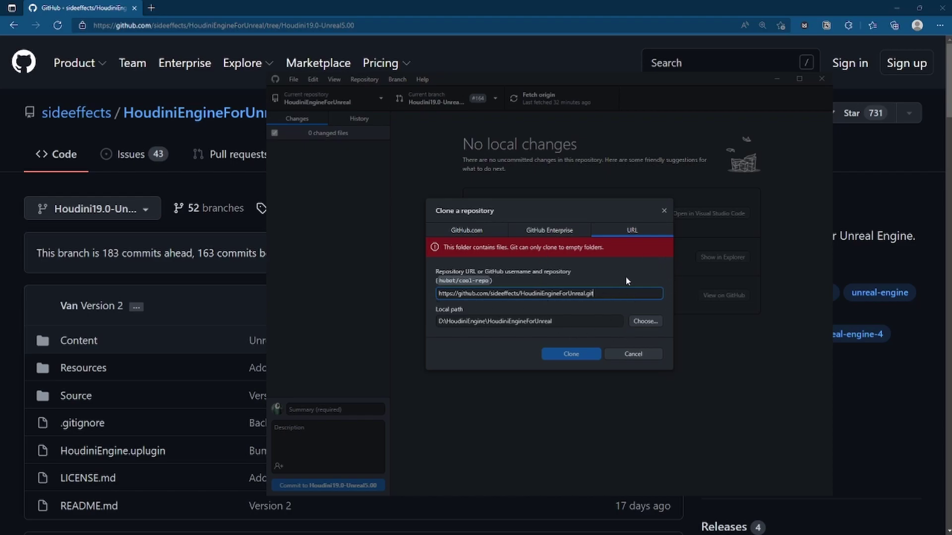
left_click(621, 354)
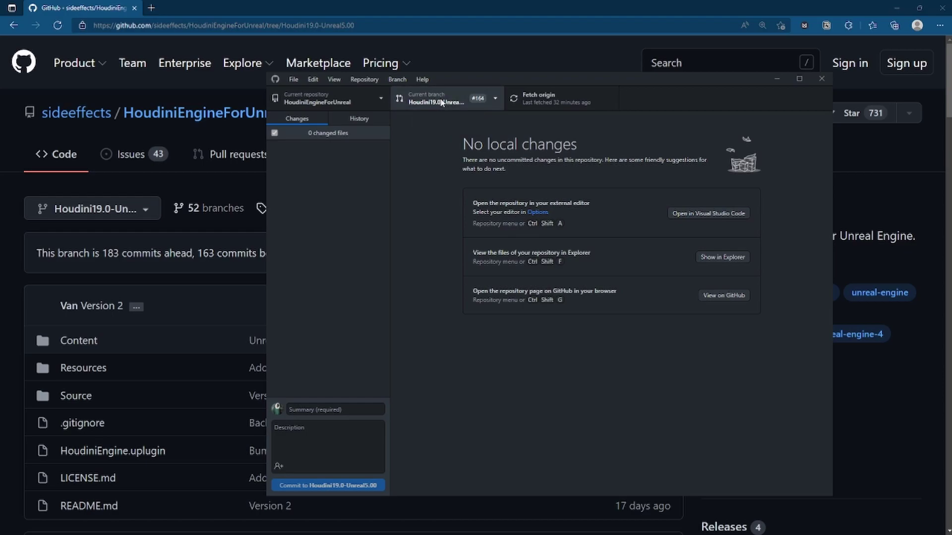
Step: Review the repository's list of branches for the available Houdini and Unreal version combinations
left_click(442, 103)
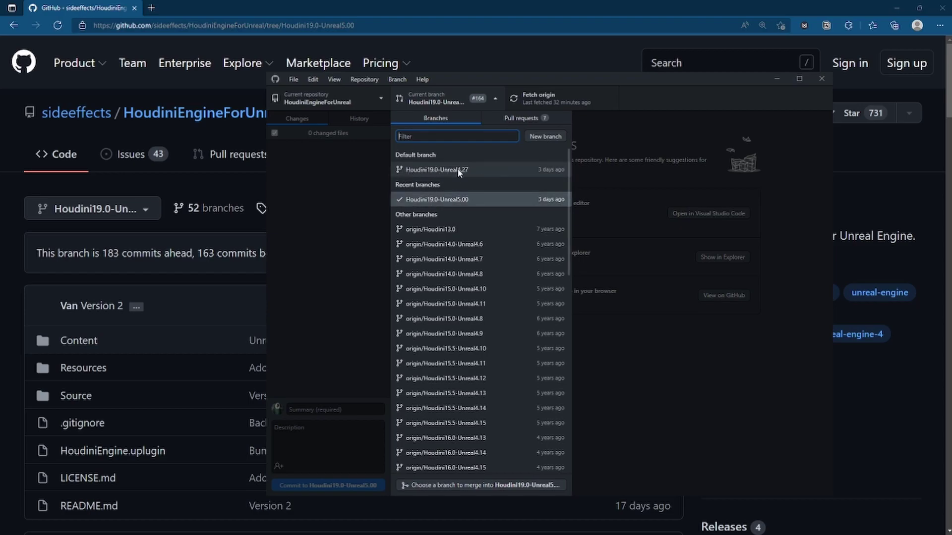
scroll(444, 200, "down", 10)
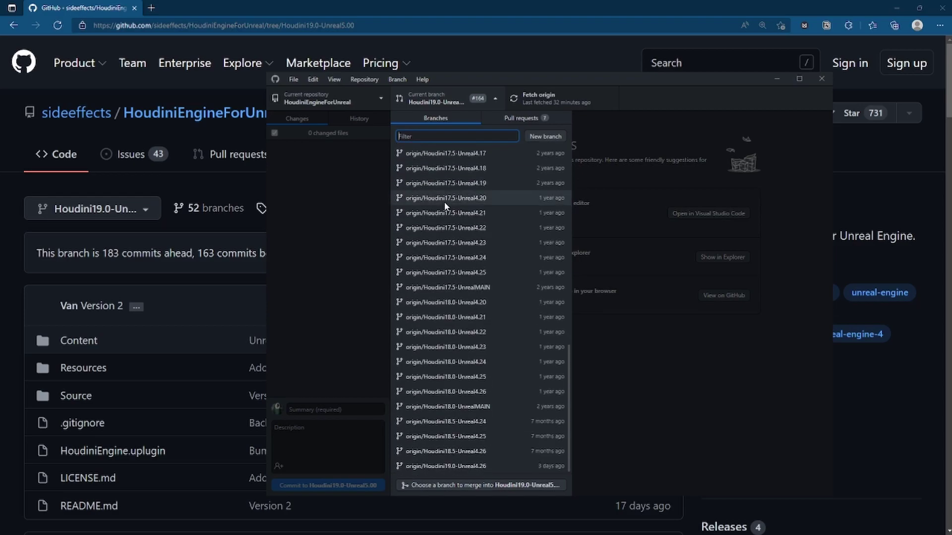
scroll(452, 397, "up", 10)
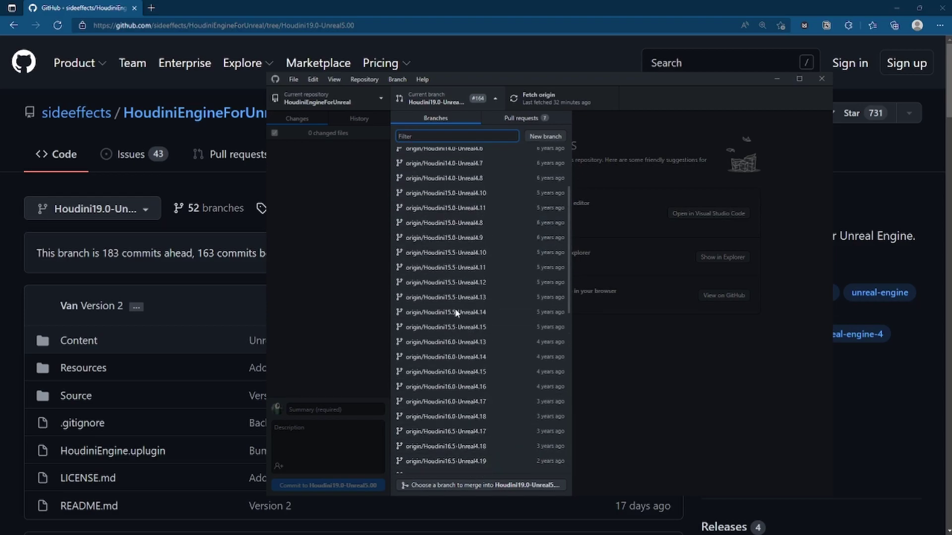
scroll(450, 198, "down", 10)
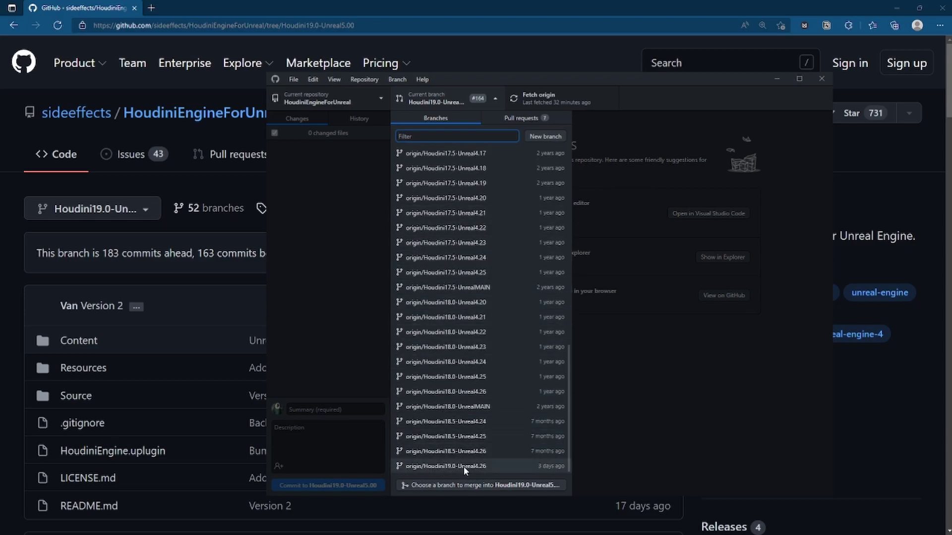
scroll(463, 466, "up", 10)
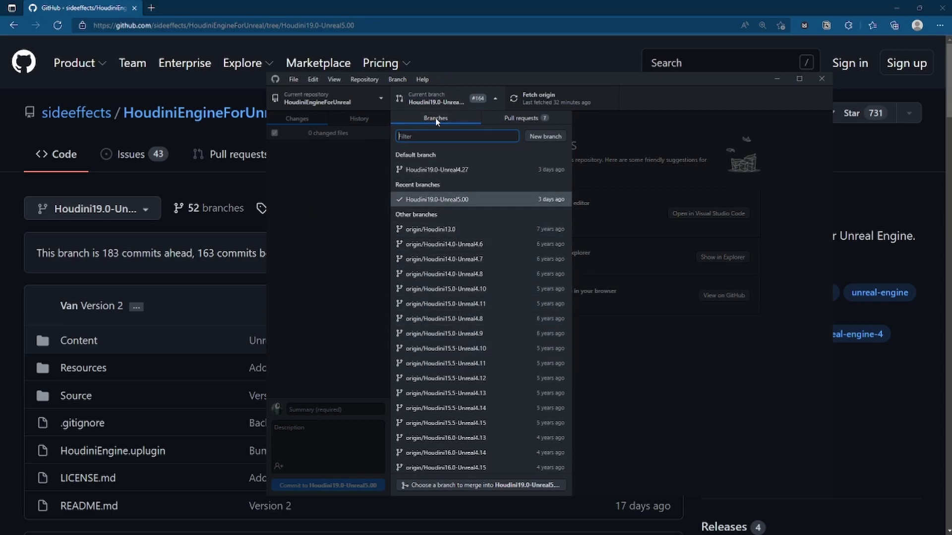
left_click(355, 218)
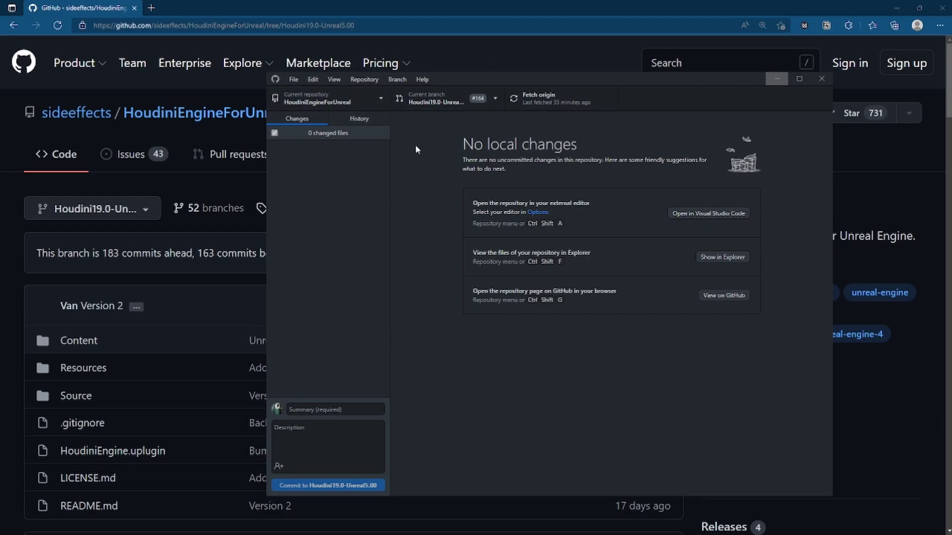
Step: Clear GitHub Desktop and the browser off the desktop and launch UE5 Preview
left_click(820, 80)
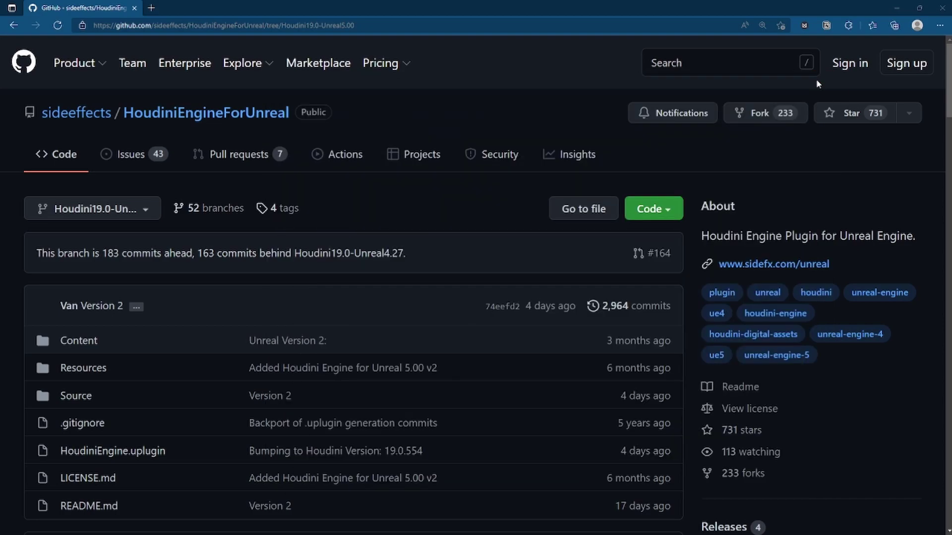
left_click(896, 9)
mouse_move(248, 534)
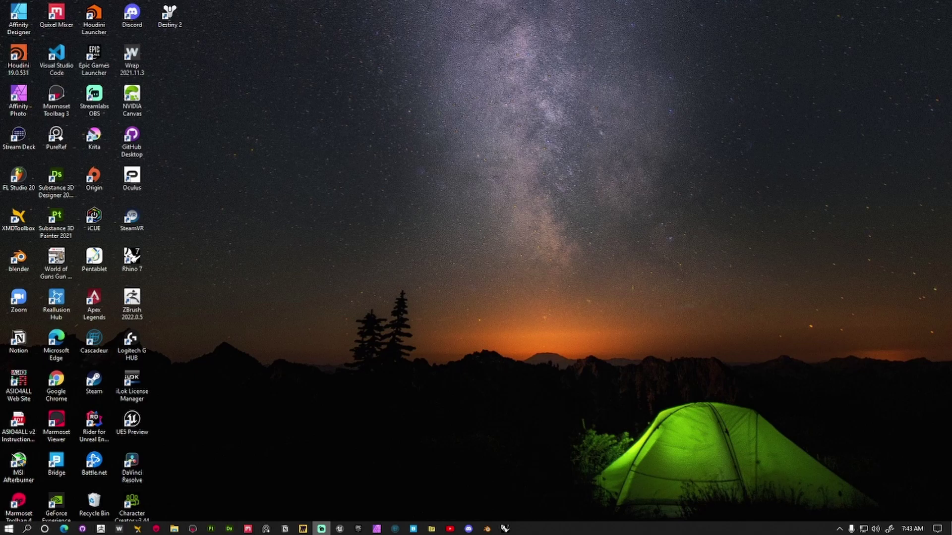
mouse_move(321, 531)
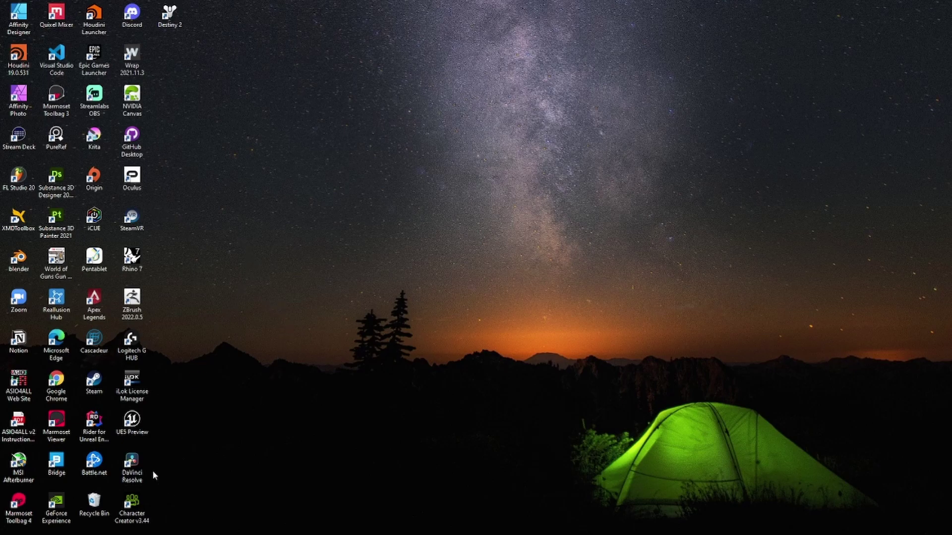
left_click(131, 425)
double_click(132, 425)
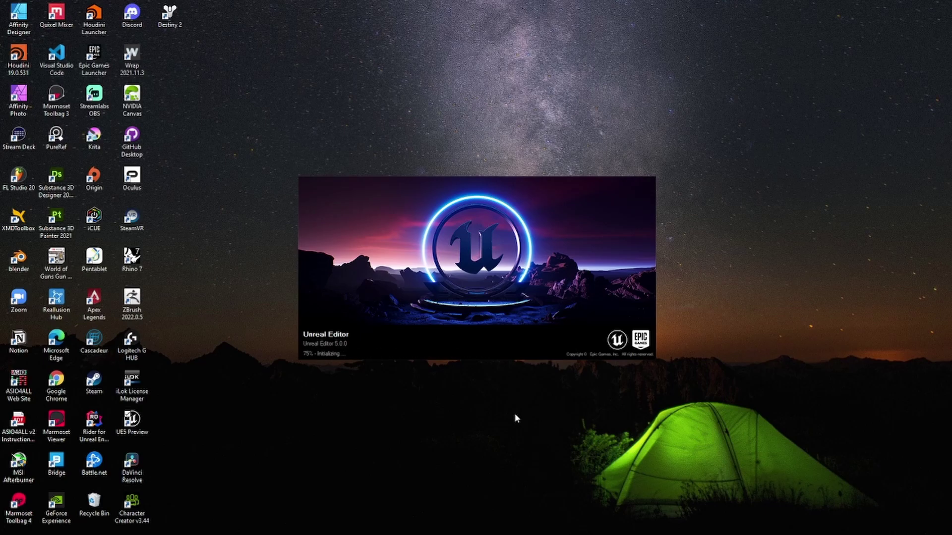
Step: Create a new Games project from the Third Person template in F:\UnrealProjects, named HoudiniEngineTut
mouse_move(450, 517)
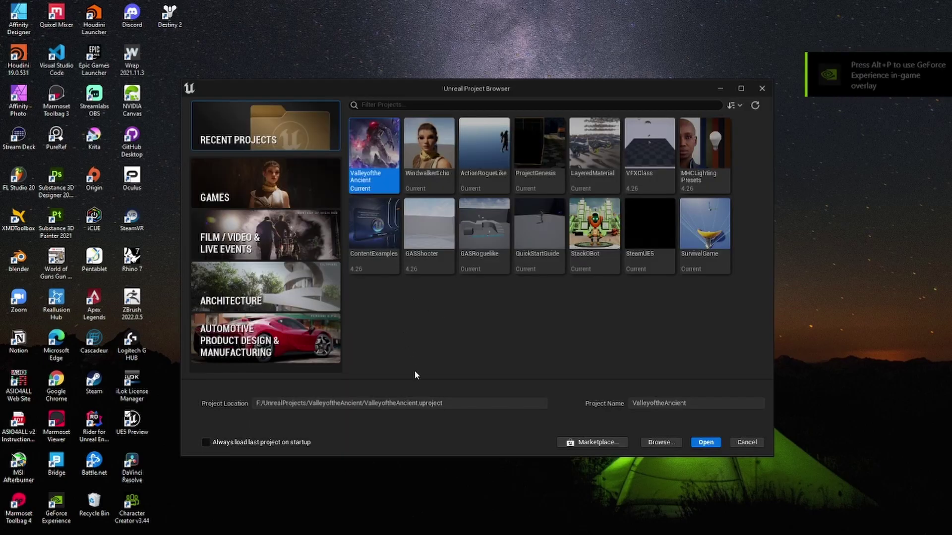
left_click(252, 189)
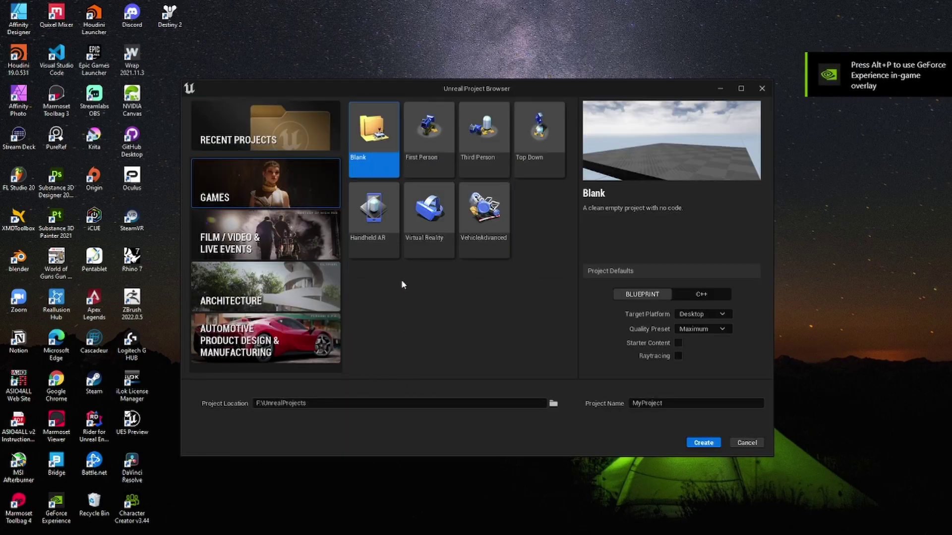
left_click(484, 136)
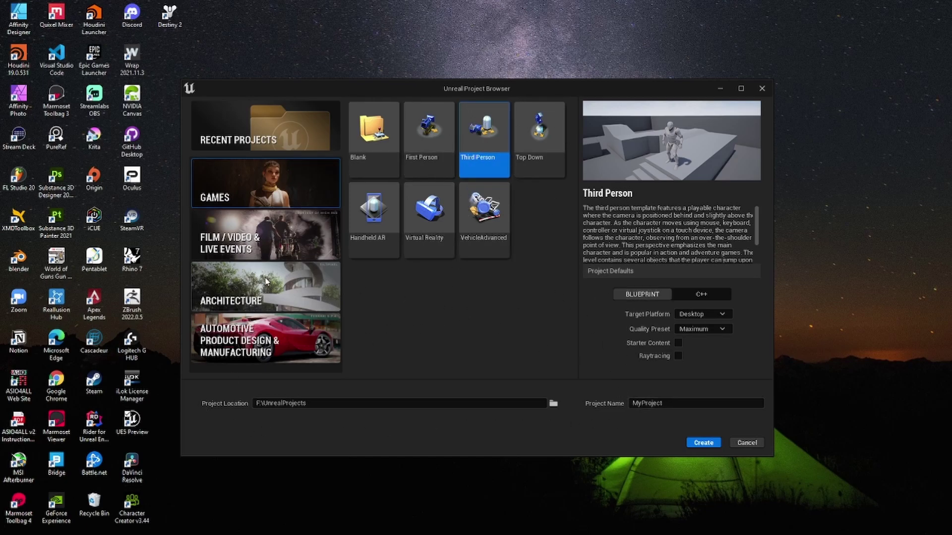
left_click(659, 403)
type("HoudiniEngine")
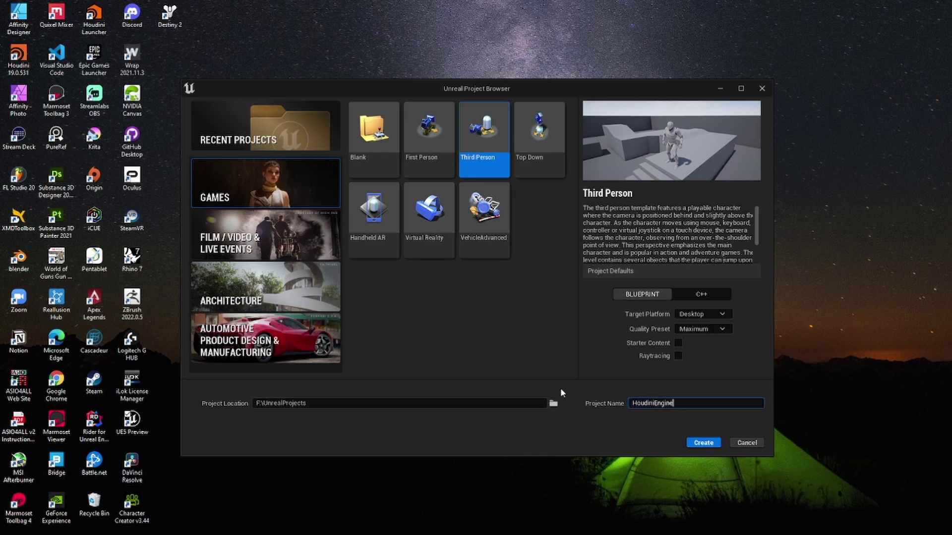
type("Tut")
key("Return")
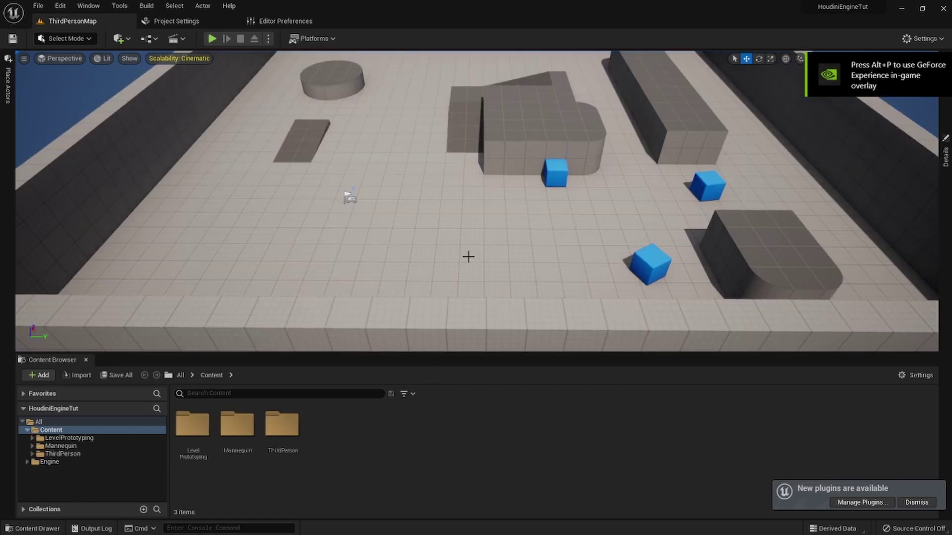
Step: Dismiss the new plugins notice and add a public C++ class MyClass with parent None, declining to edit its code
left_click(916, 503)
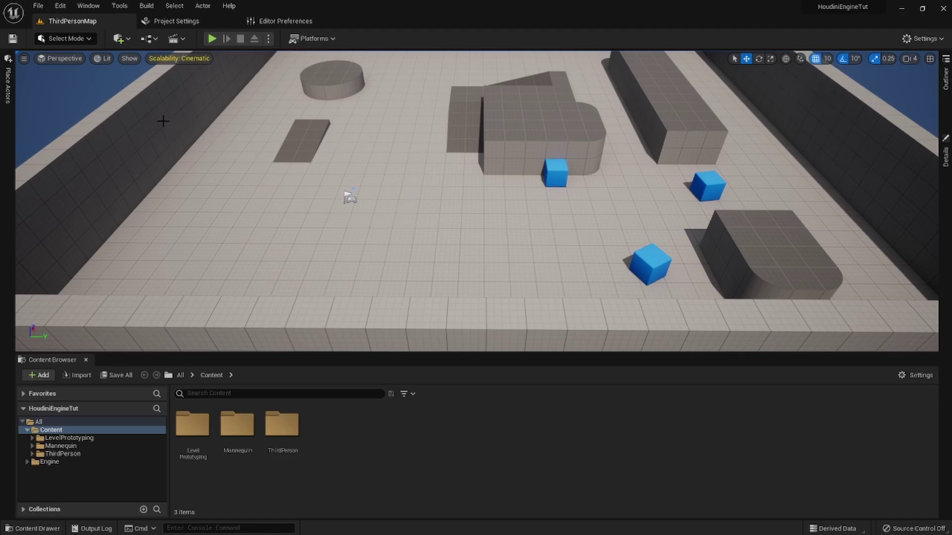
left_click(120, 5)
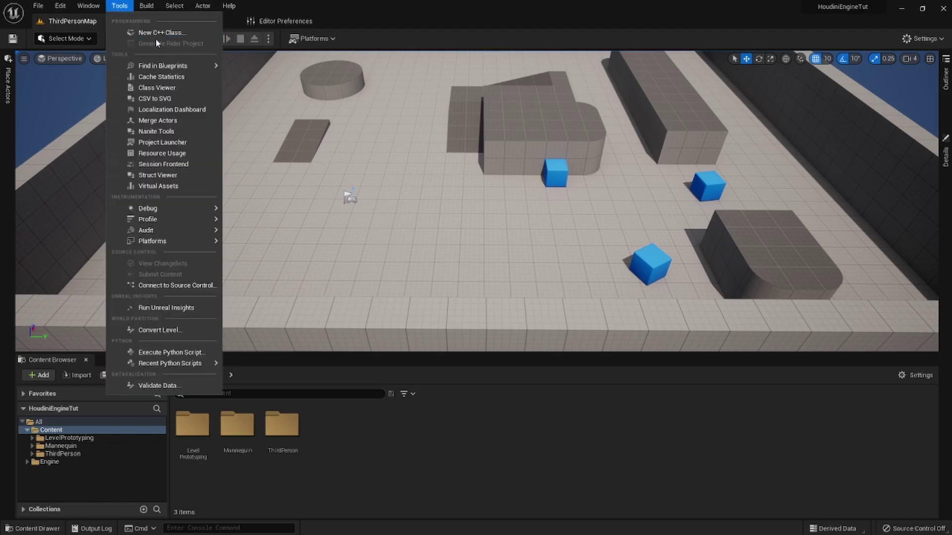
left_click(161, 34)
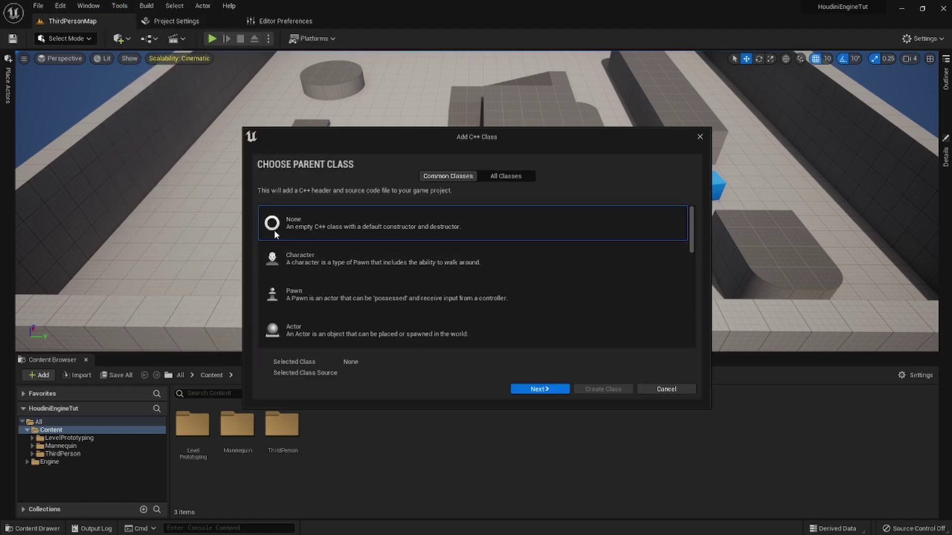
left_click(543, 389)
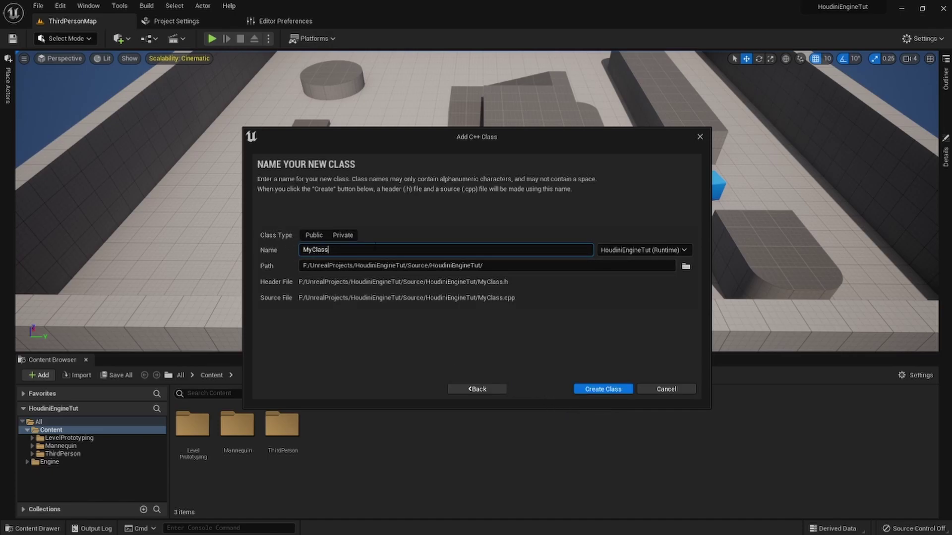
left_click(305, 236)
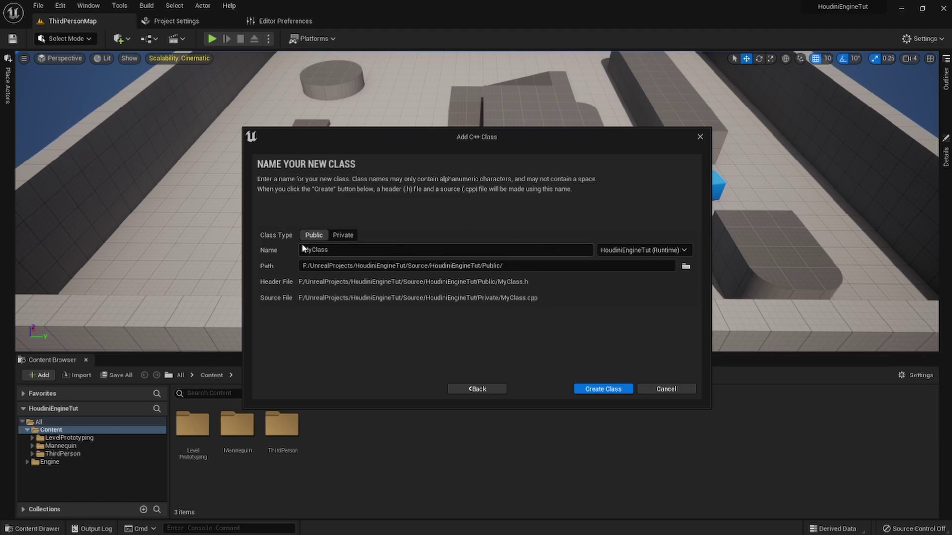
left_click(600, 390)
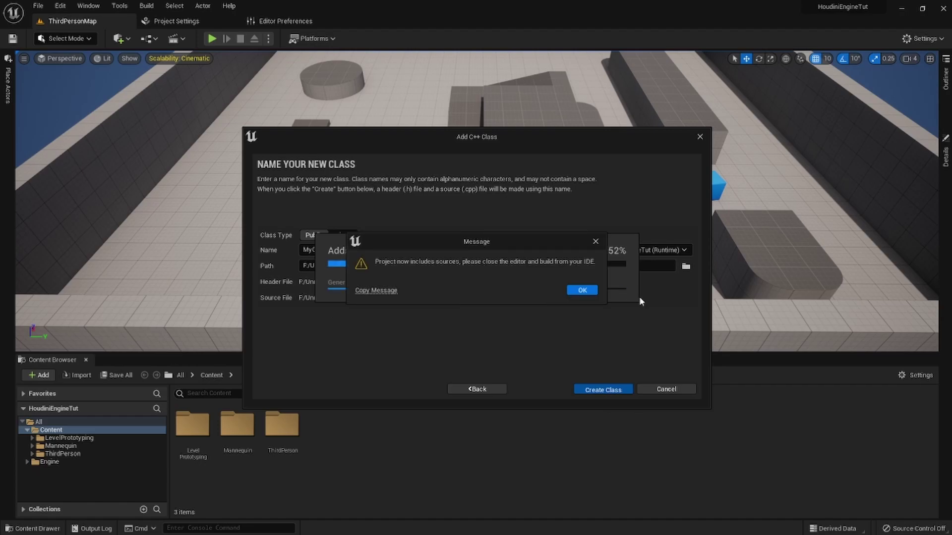
left_click(582, 290)
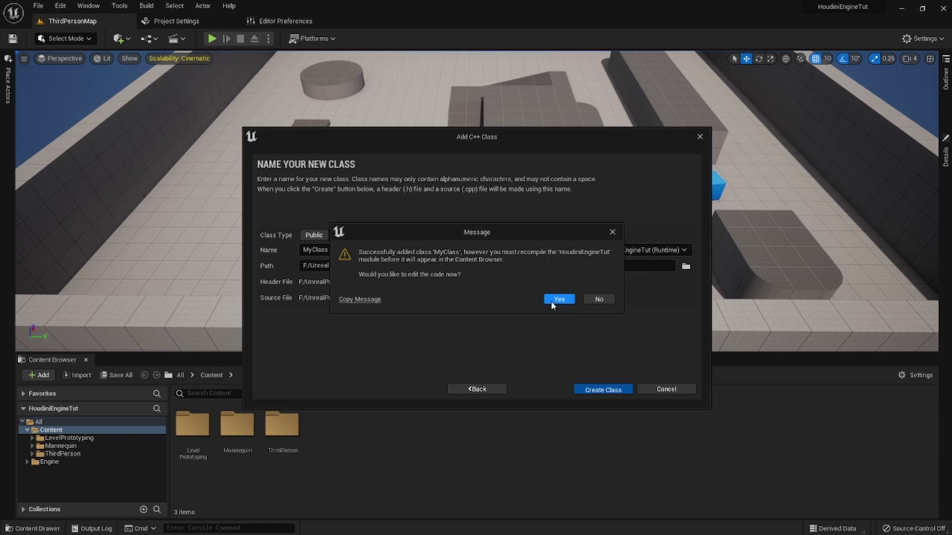
left_click(599, 299)
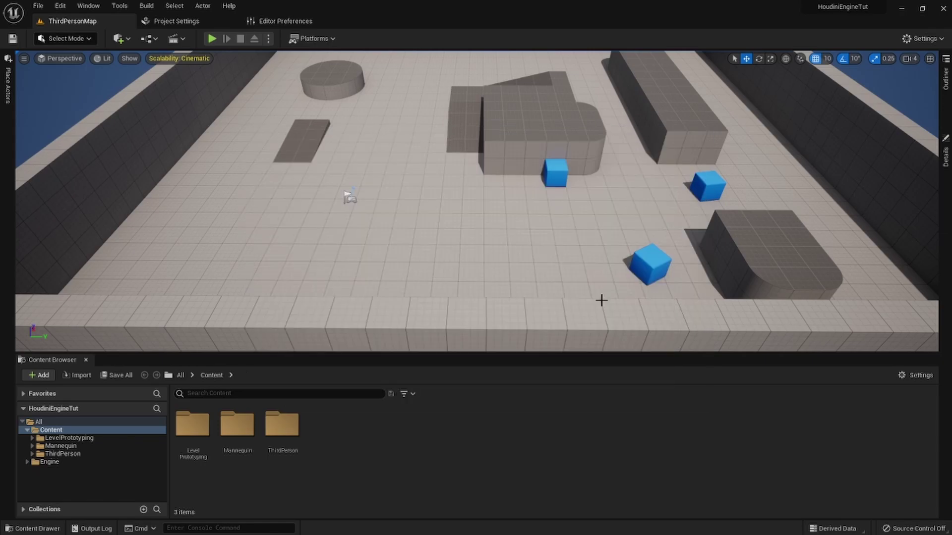
Step: Close the Unreal Editor and open the project folder F:\UnrealProjects\HoudiniEngineTut in File Explorer
left_click(944, 9)
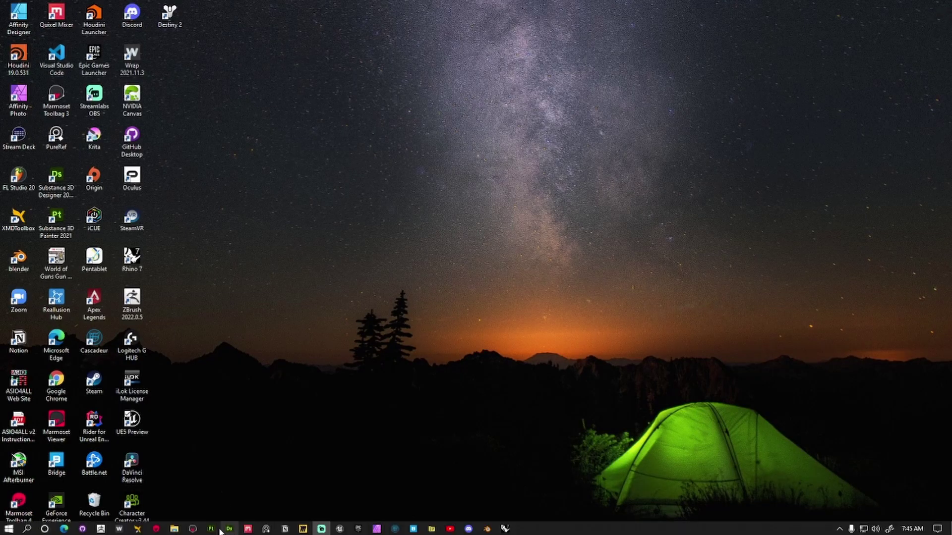
left_click(174, 529)
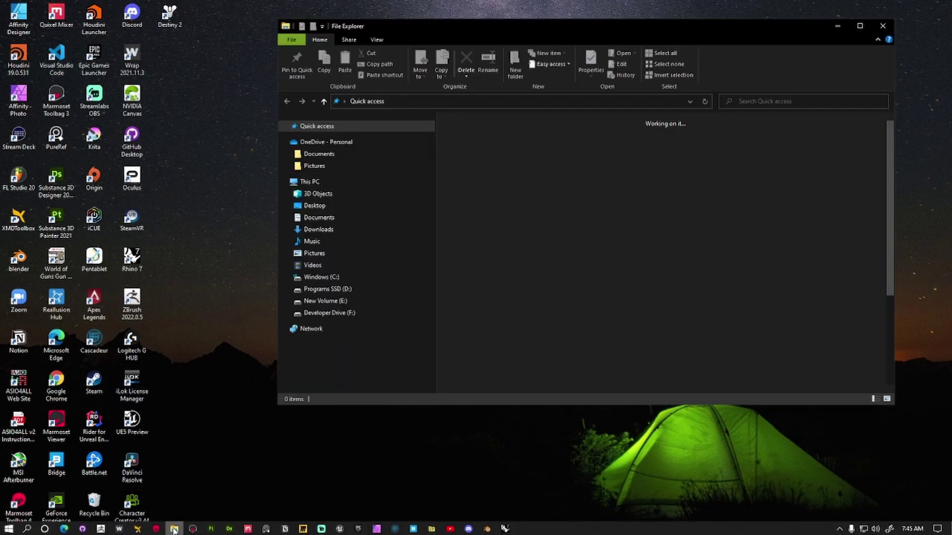
left_click(330, 313)
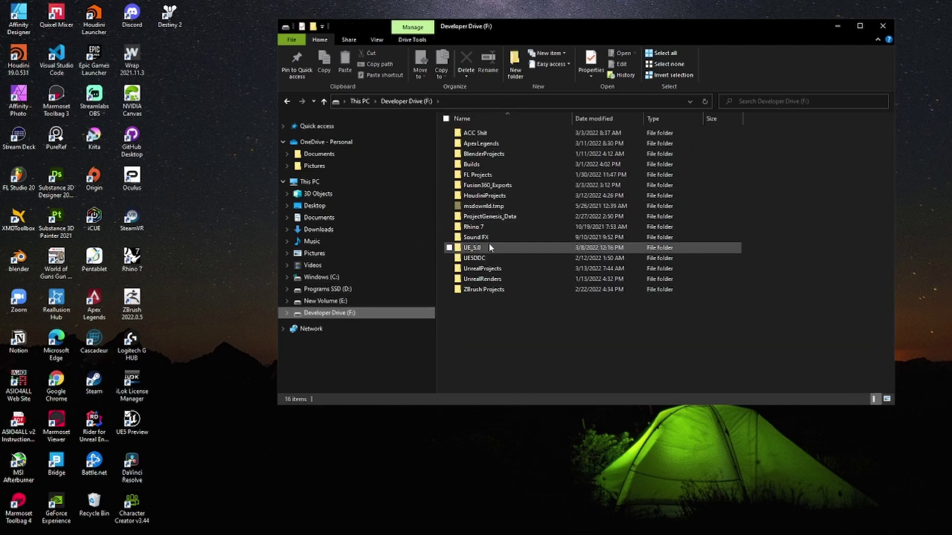
double_click(482, 268)
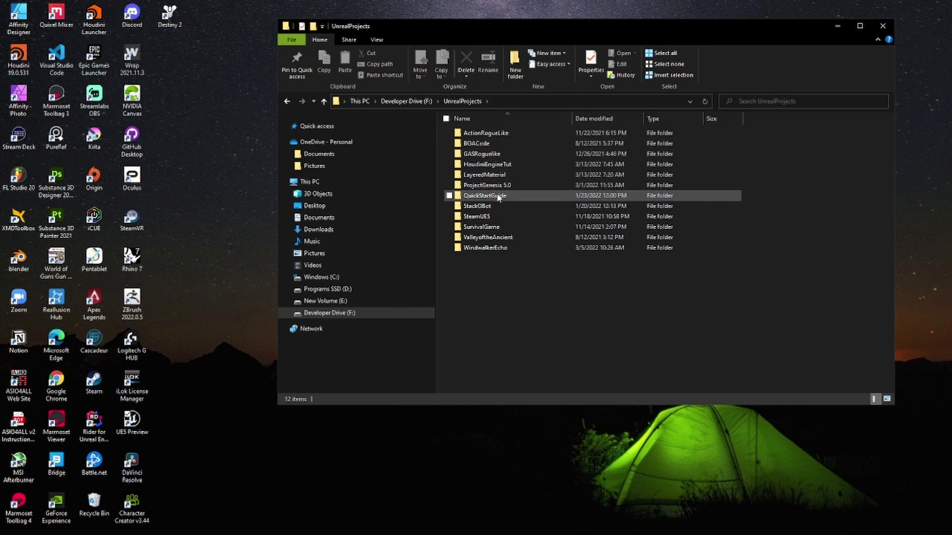
double_click(498, 165)
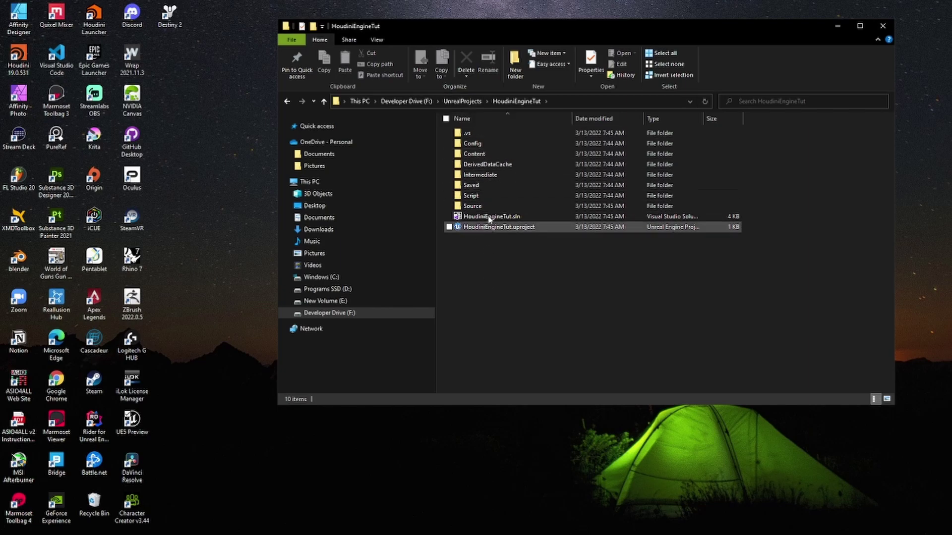
Step: Create a folder named Plugins in the HoudiniEngineTut project folder
right_click(471, 267)
left_click(516, 64)
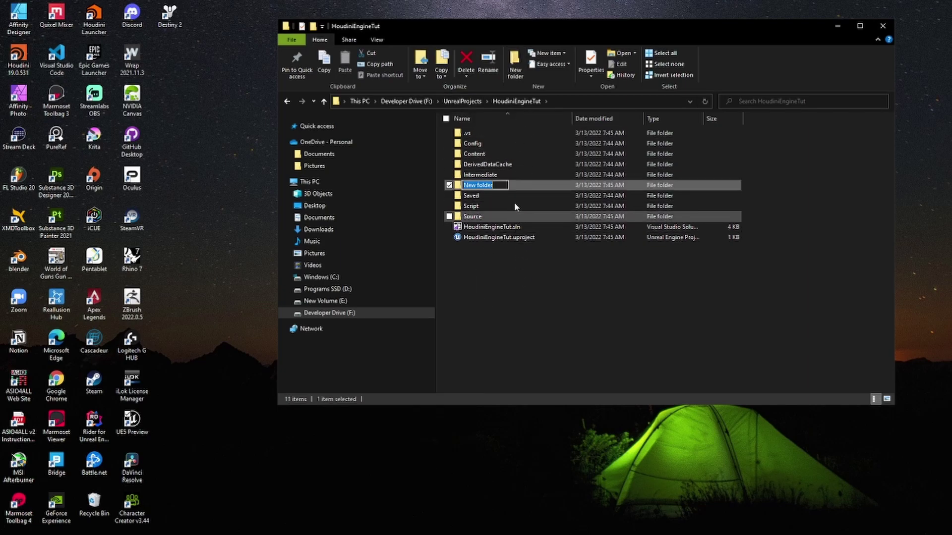
key("BackSpace")
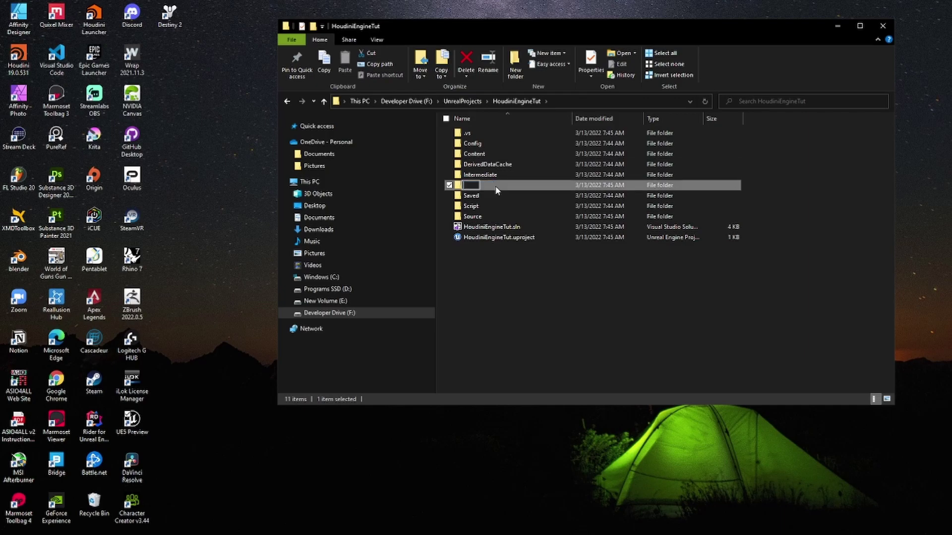
type("Plugins")
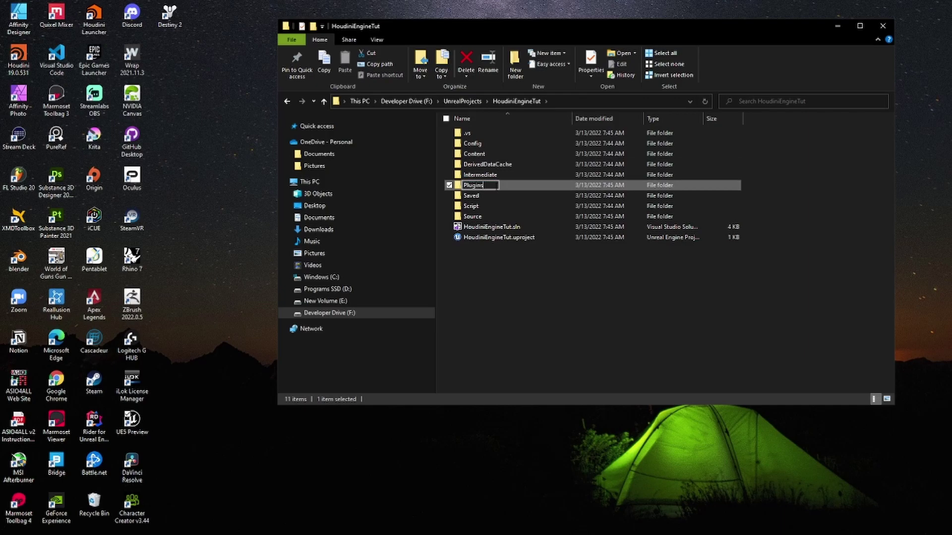
key("Return")
Step: Create a folder named Runtime inside Plugins and open it
double_click(495, 189)
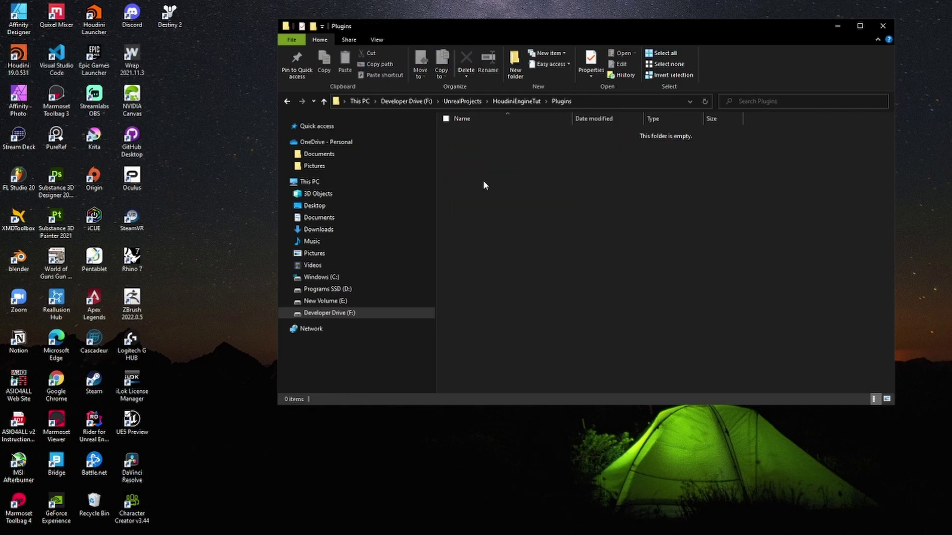
left_click(516, 64)
type("Runtime")
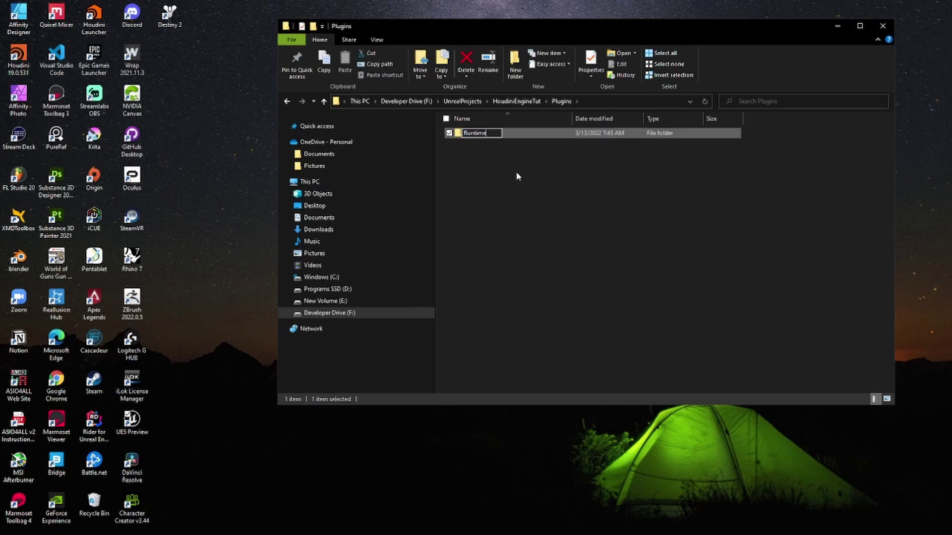
key("Return")
double_click(492, 134)
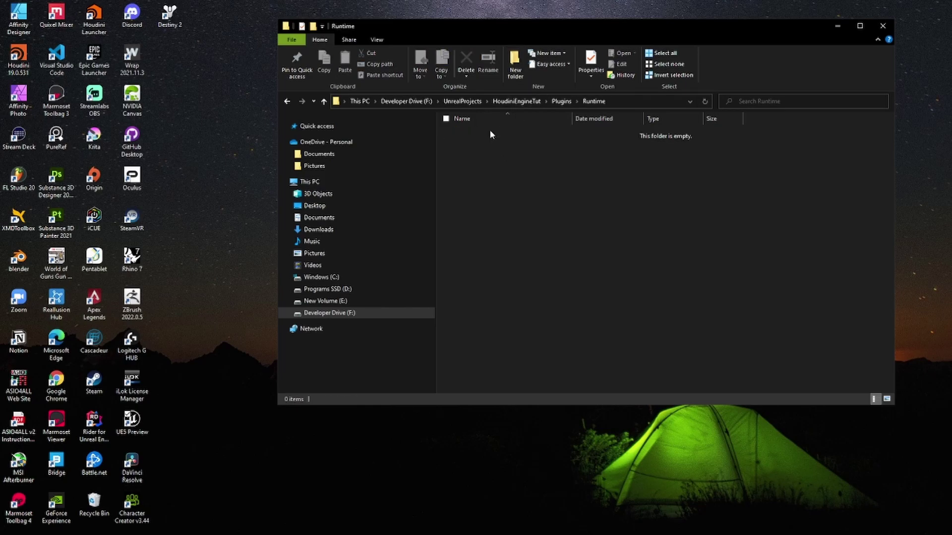
Step: Open the D: drive's HoudiniEngine folder in a second File Explorer window beside the Runtime folder
right_click(328, 293)
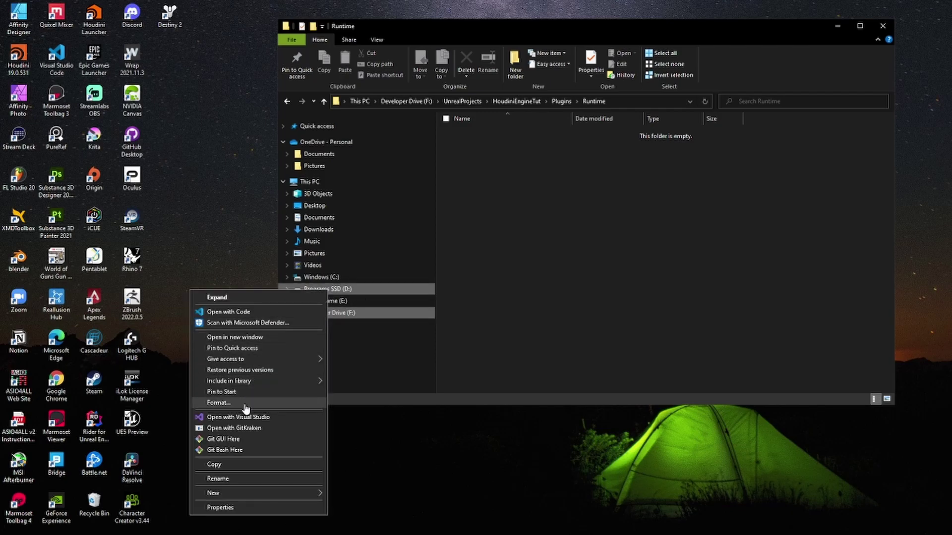
left_click(237, 341)
left_click(528, 28)
left_click_drag(540, 154, 261, 156)
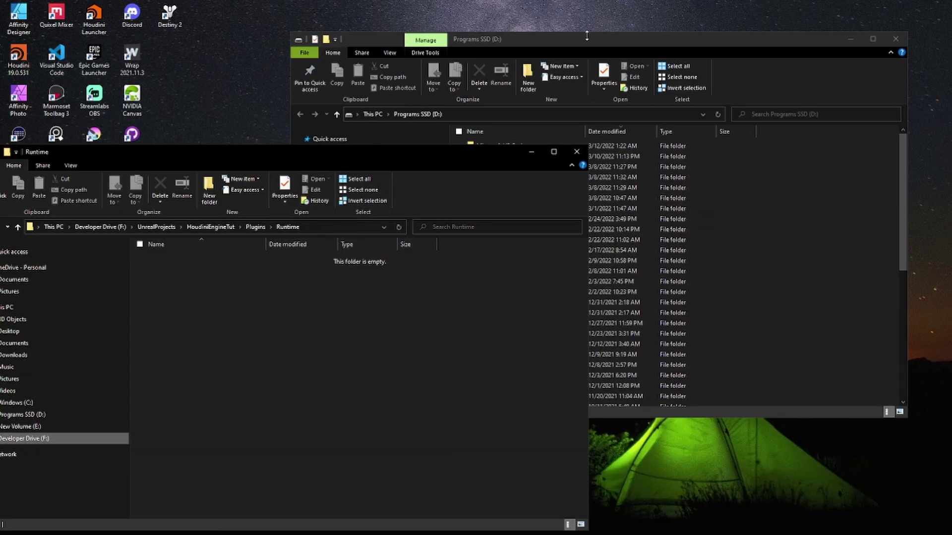
left_click(555, 121)
double_click(499, 157)
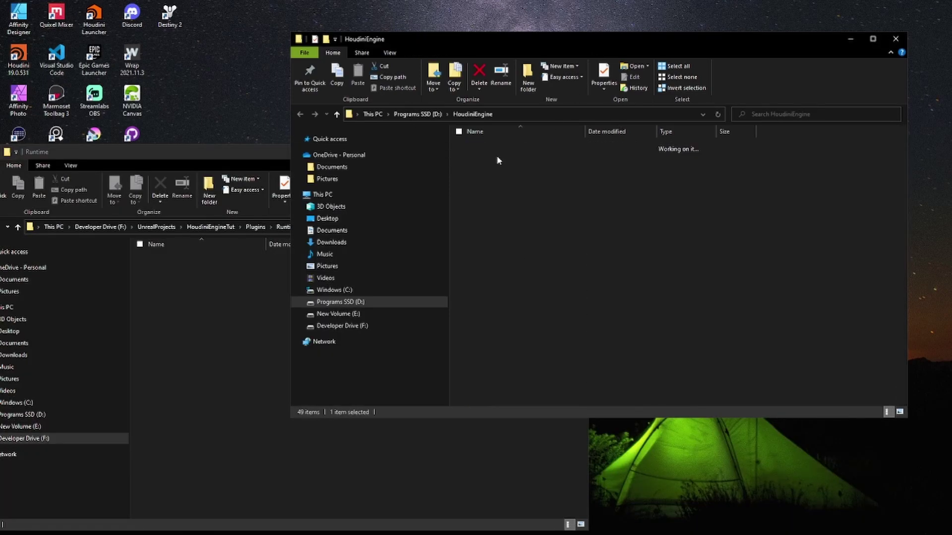
Step: Copy the HoudiniEngineForUnreal folder into the project's Plugins\Runtime folder and close the source folder's window
left_click_drag(550, 193, 496, 152)
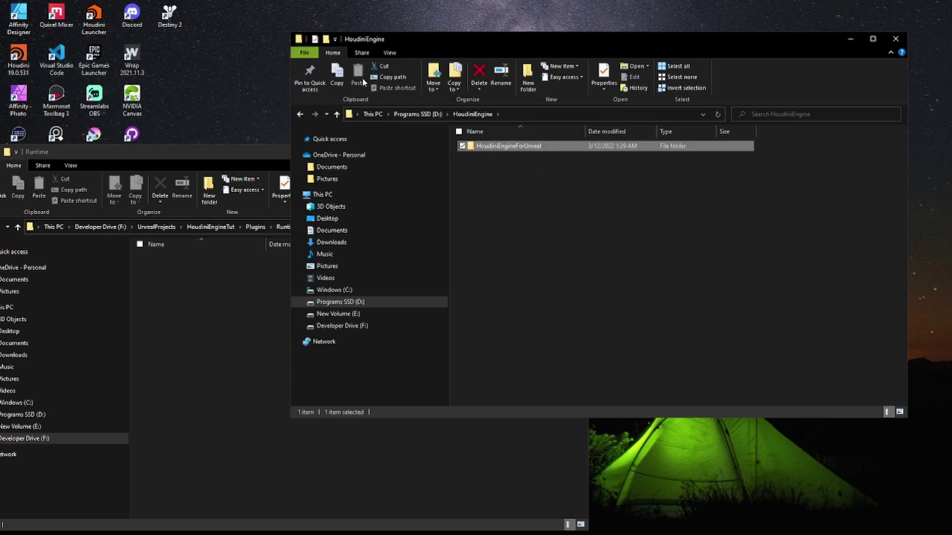
left_click(337, 75)
left_click(187, 275)
right_click(187, 279)
key("Escape")
left_click(39, 191)
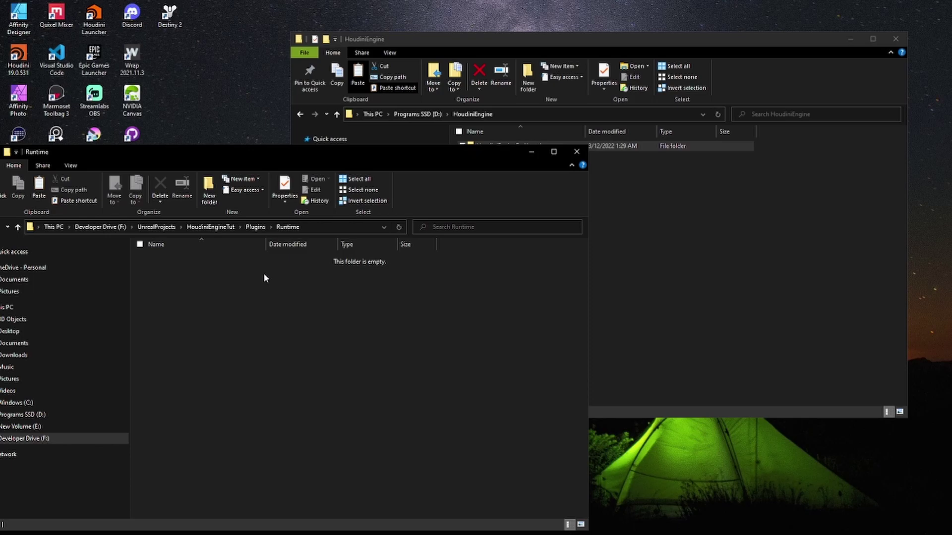
left_click(896, 39)
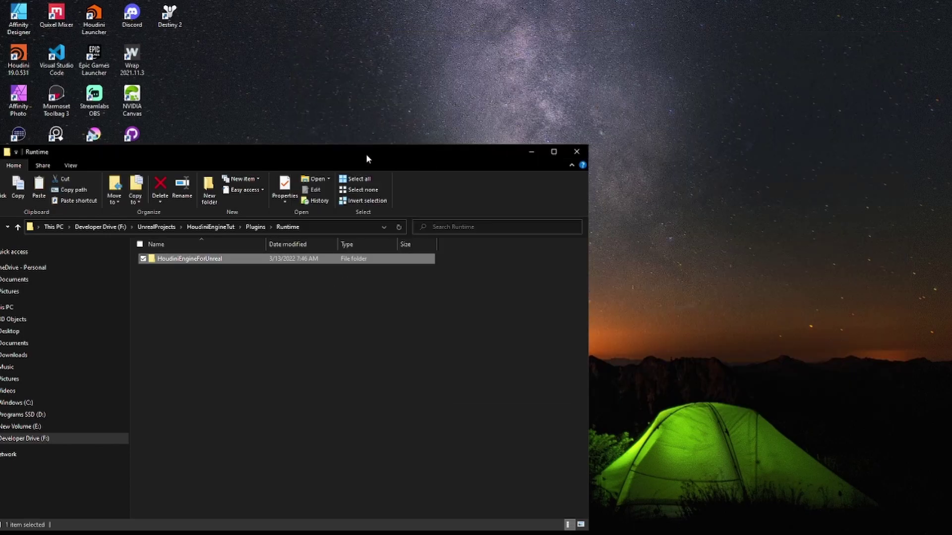
left_click_drag(367, 155, 643, 133)
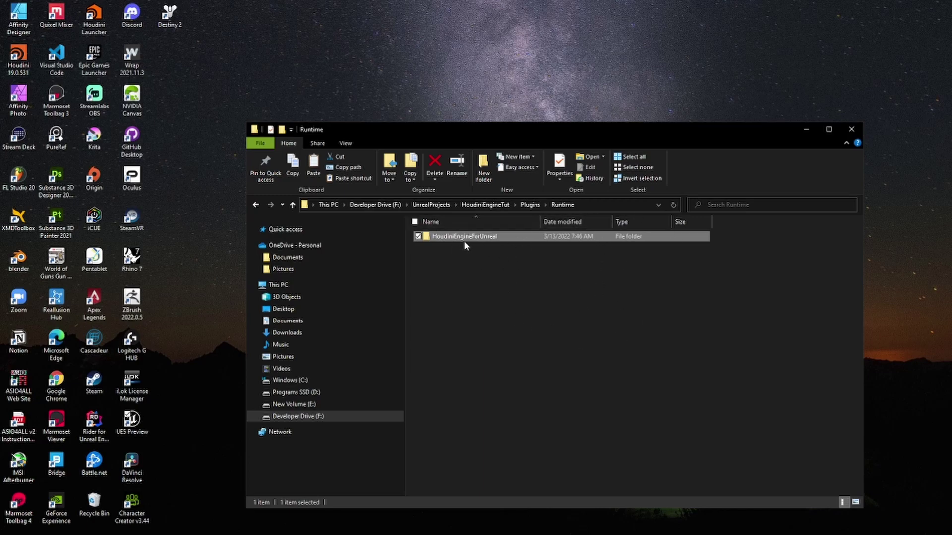
Step: Return to the HoudiniEngineTut project folder and generate Visual Studio project files from HoudiniEngineTut.uproject
left_click(434, 204)
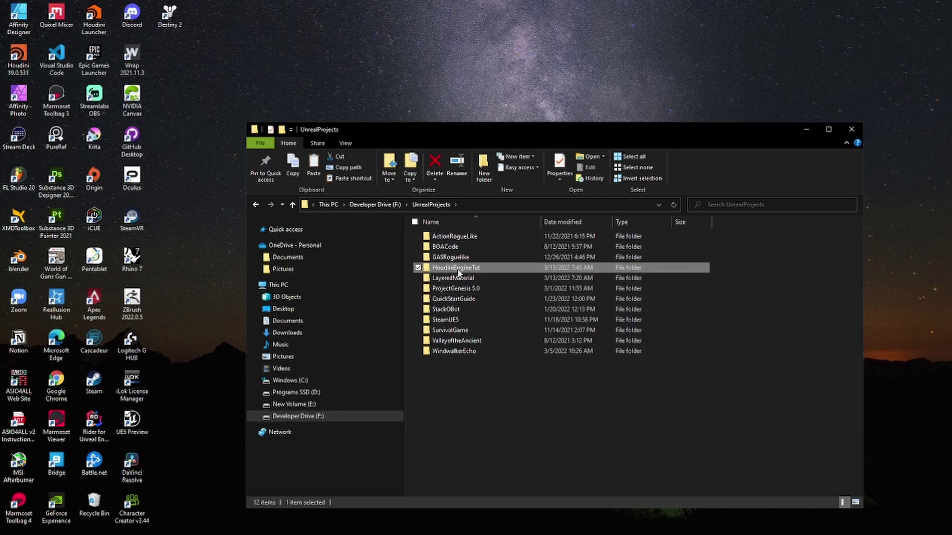
mouse_move(457, 273)
double_click(445, 268)
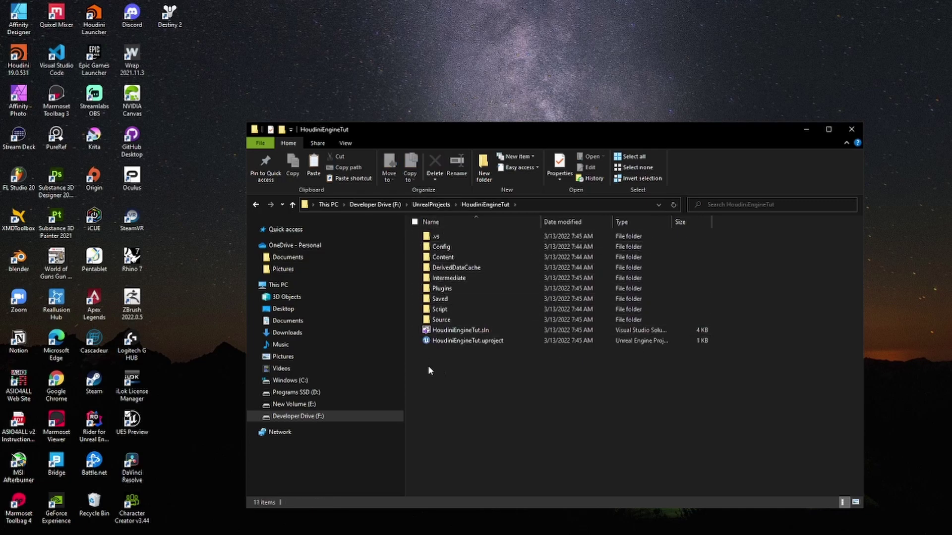
right_click(449, 340)
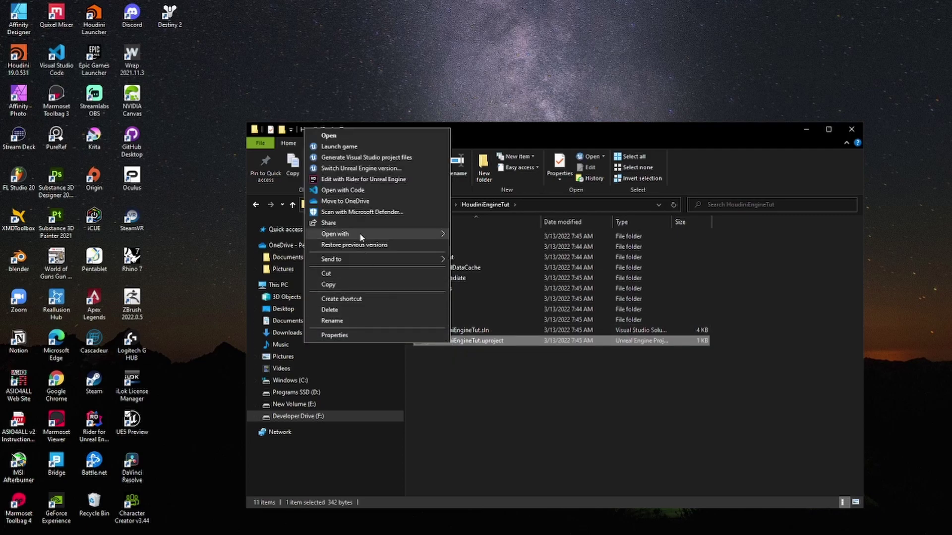
left_click(366, 157)
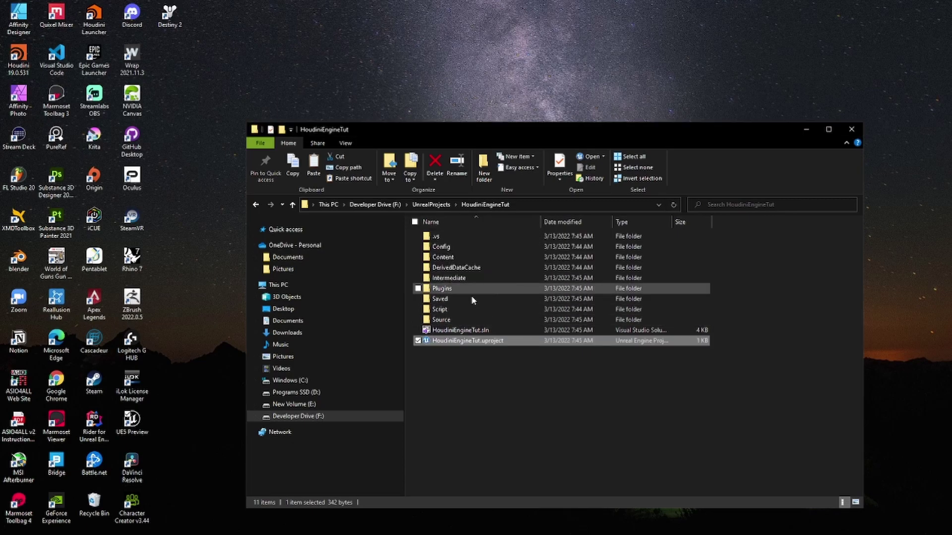
Step: Open HoudiniEngineTut.sln in JetBrains Rider and trust the solution
left_click(455, 331)
right_click(455, 332)
left_click(342, 349)
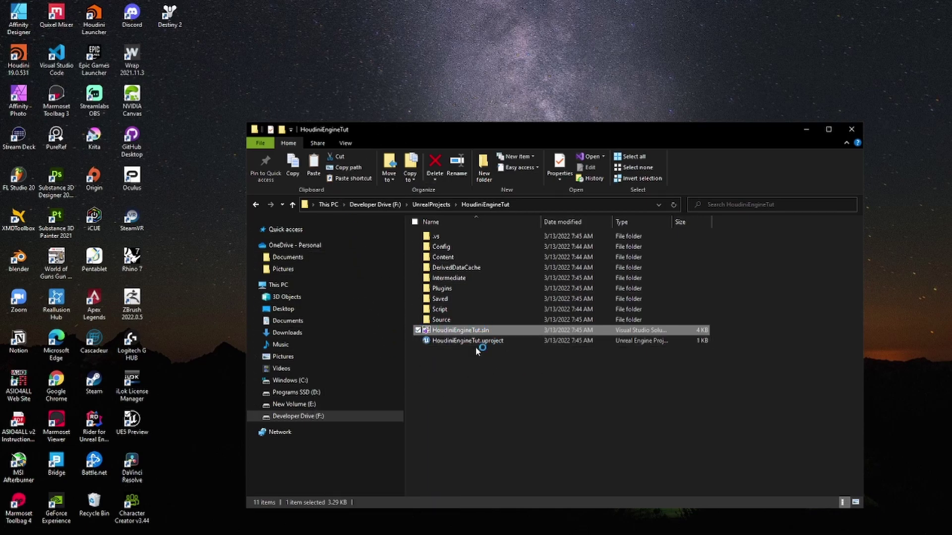
double_click(526, 331)
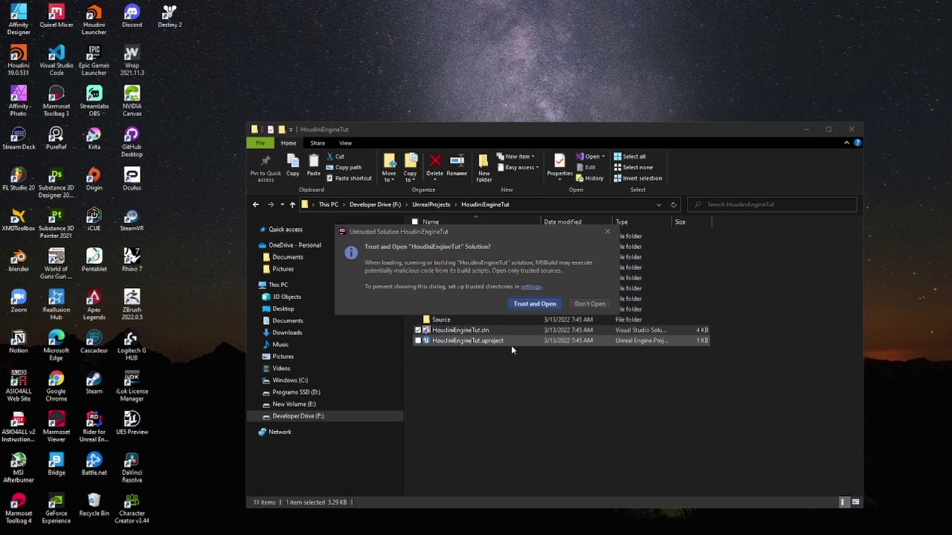
key("Return")
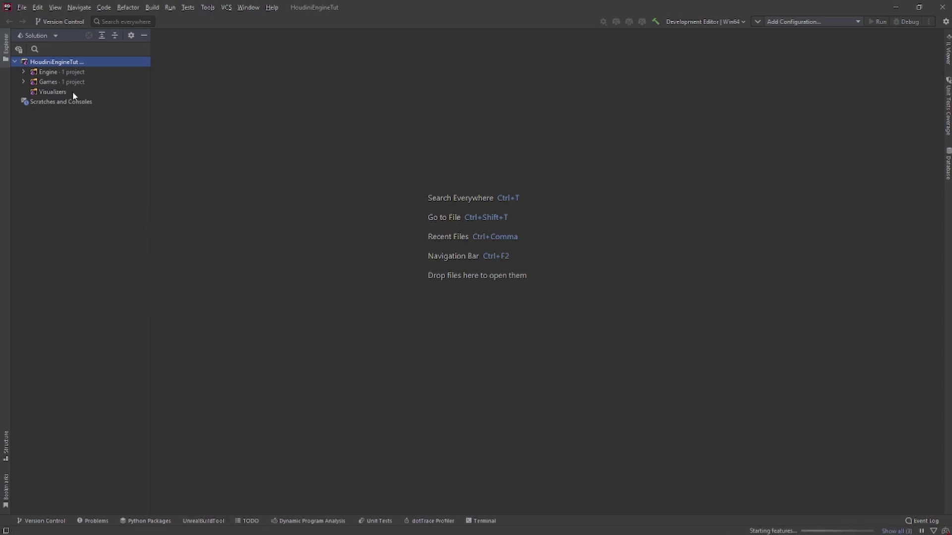
Step: Expand the game project's Plugins folder in the solution and install the RiderLink plugin in the game
left_click(24, 73)
left_click(24, 83)
left_click(41, 122)
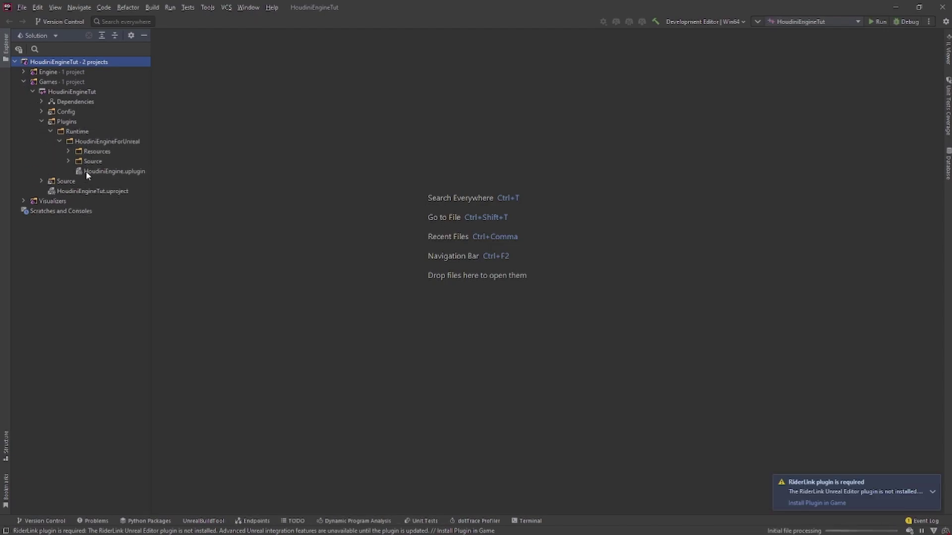
left_click(817, 503)
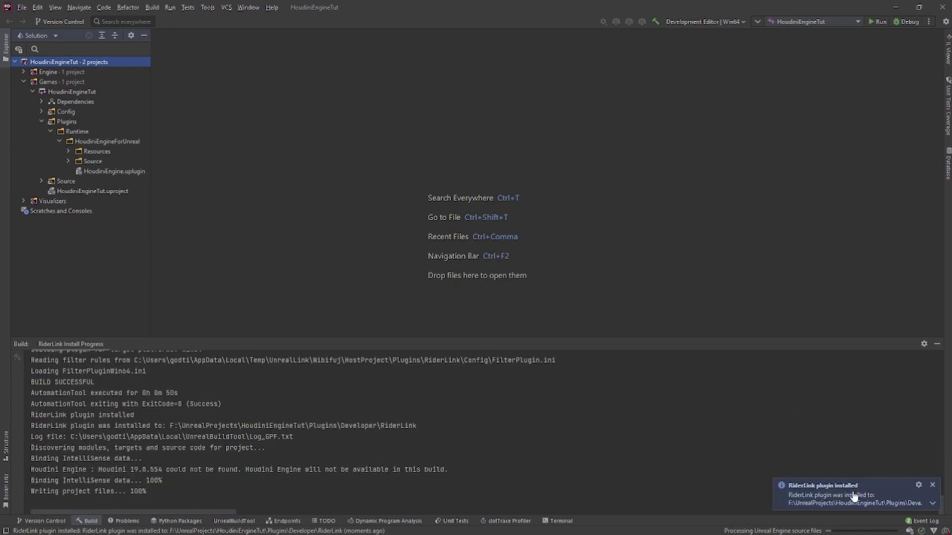
left_click(932, 486)
Step: Run the HoudiniEngineTut configuration to launch the Unreal Editor and update the out-of-date project file
left_click(879, 22)
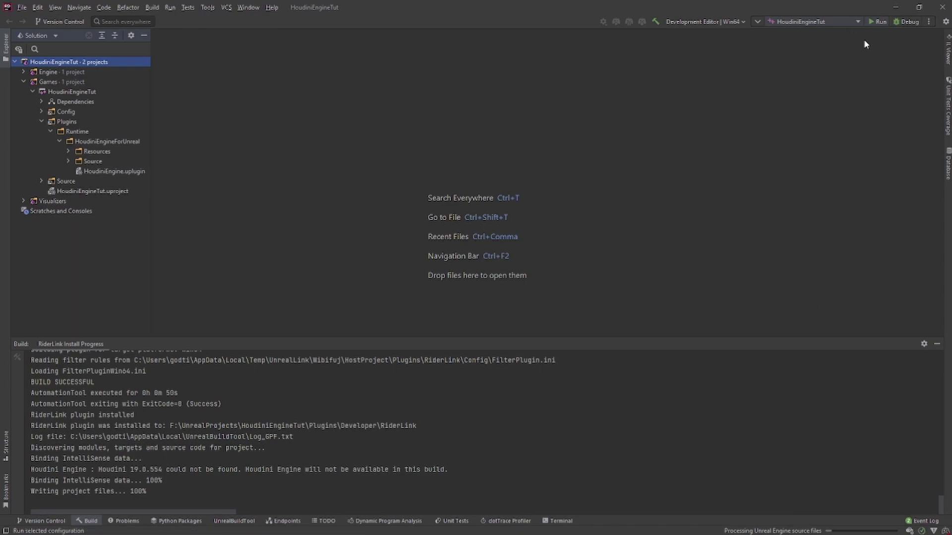
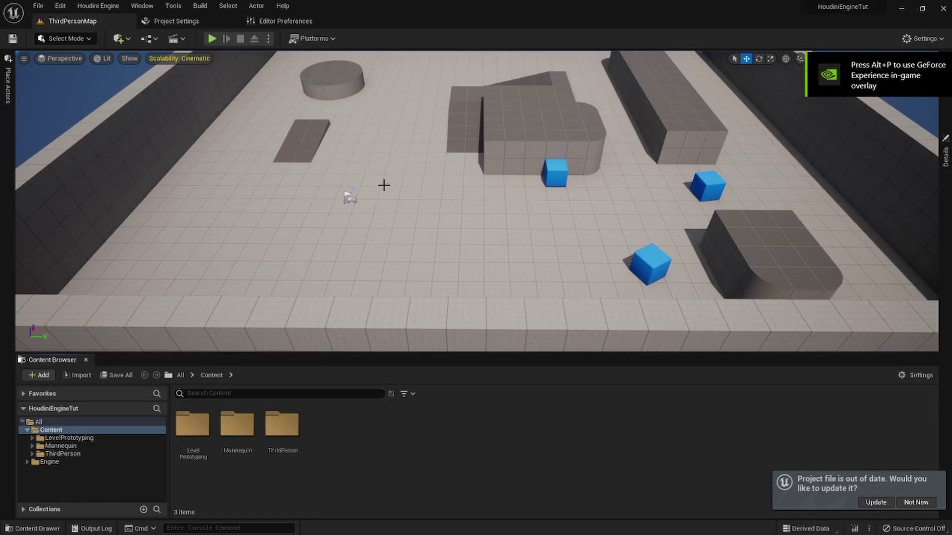
left_click(876, 502)
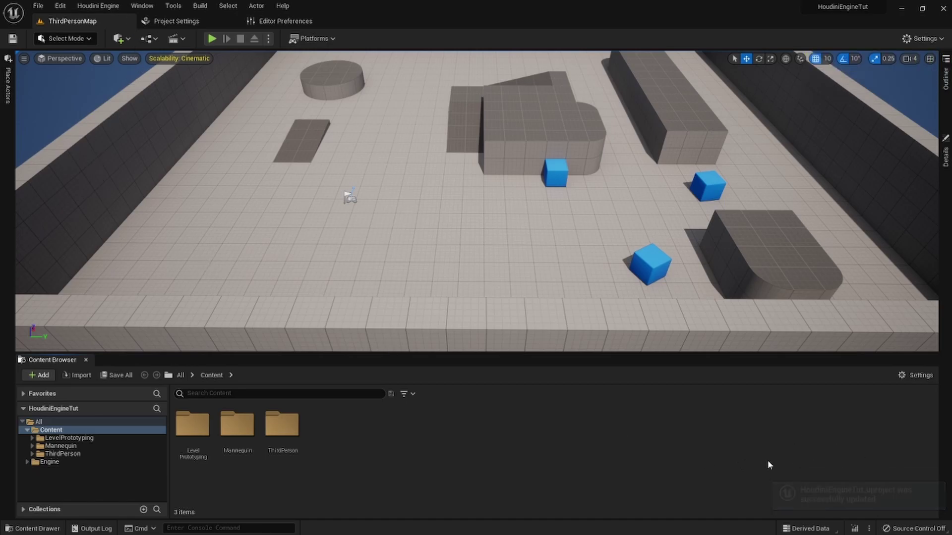
Step: Check the available Houdini Engine commands and the editor's list of installed plugins
left_click(97, 7)
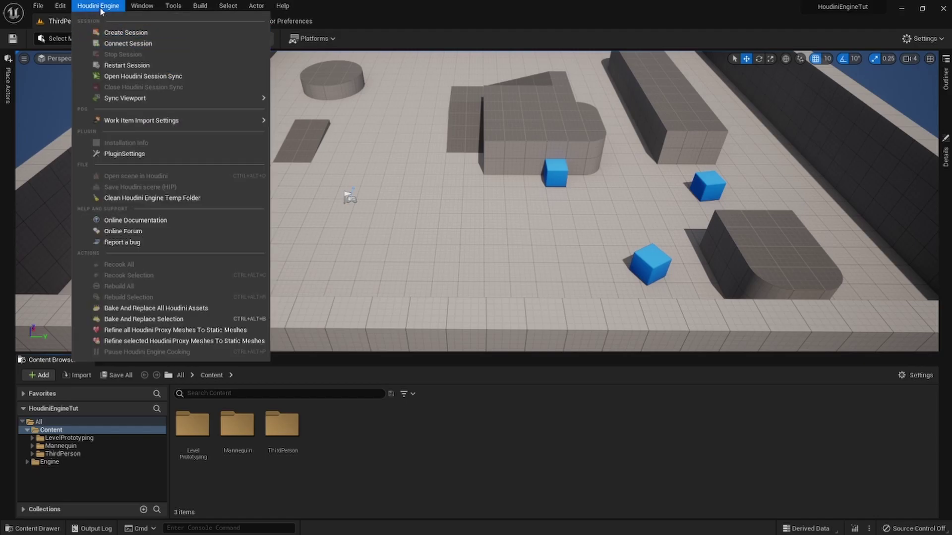
left_click(99, 6)
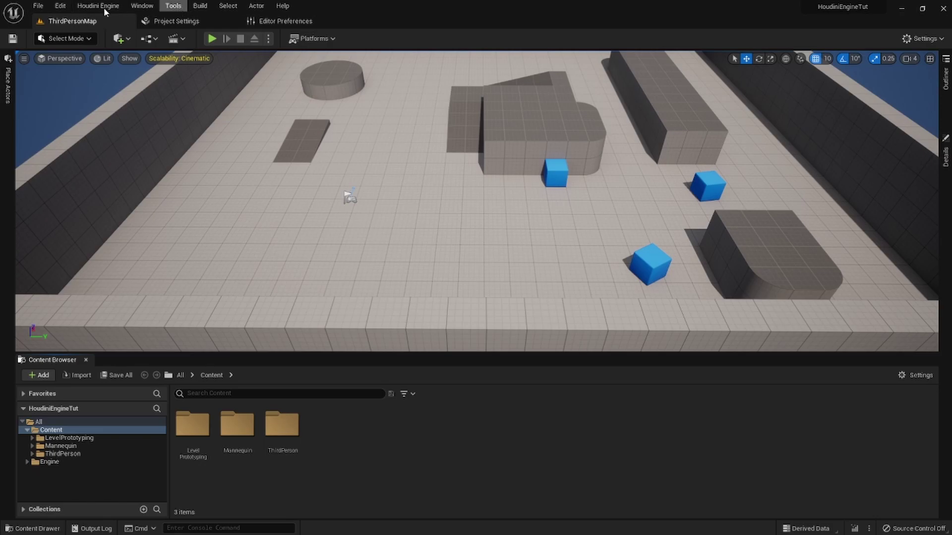
left_click(57, 7)
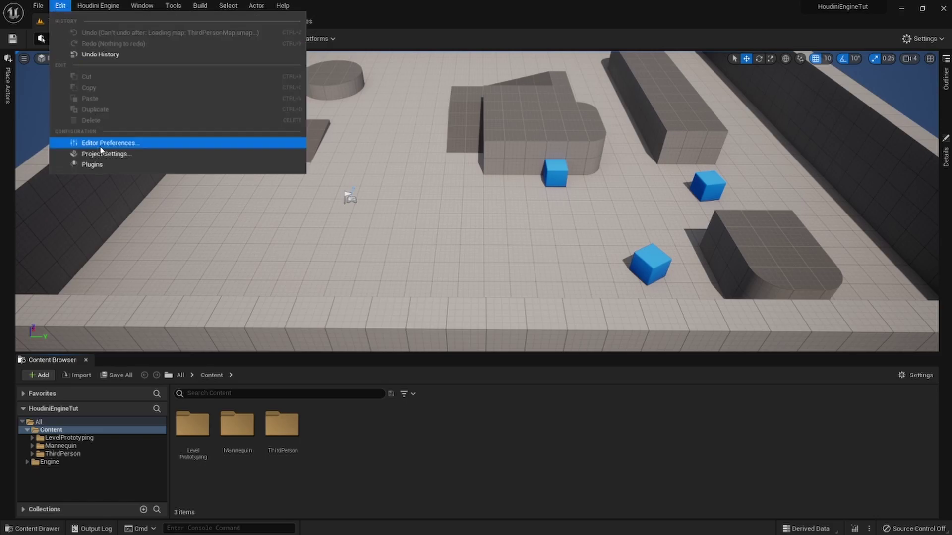
left_click(92, 165)
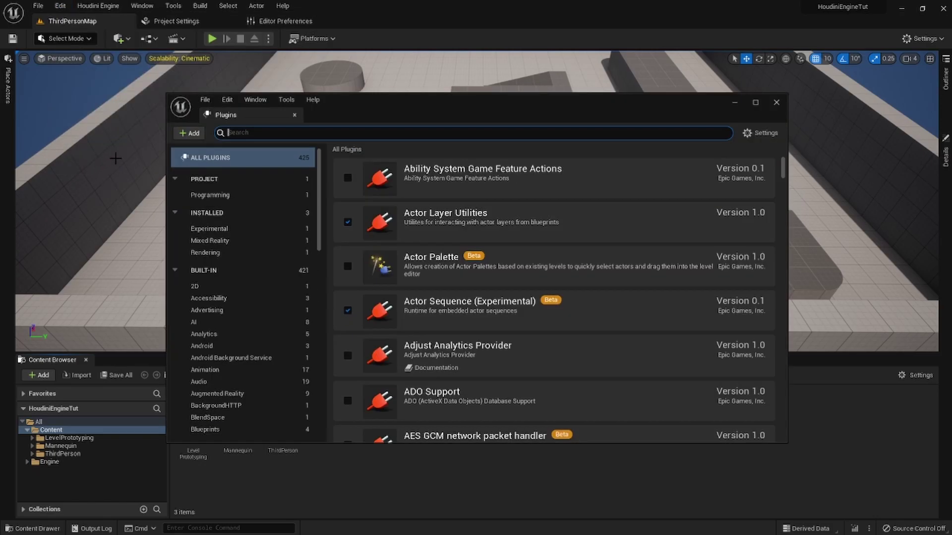
left_click(213, 179)
left_click(220, 210)
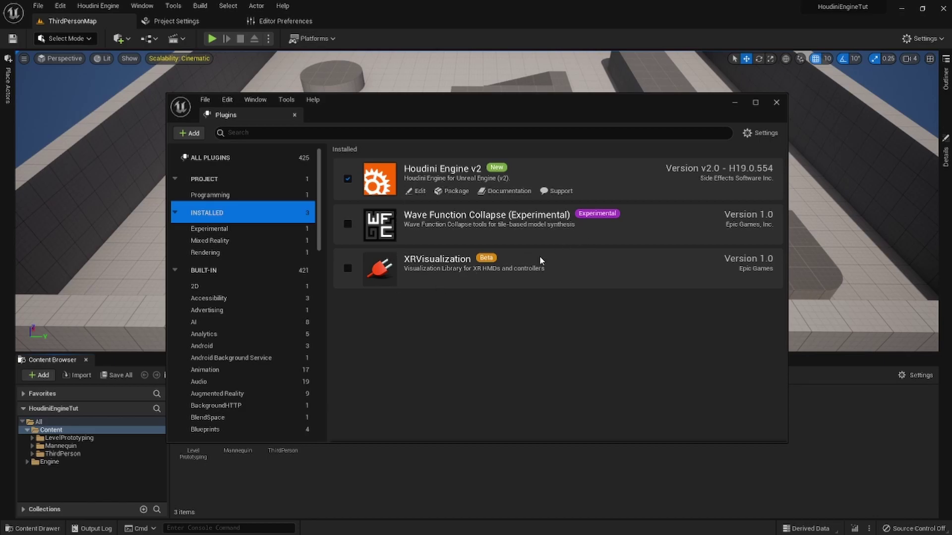
left_click(777, 104)
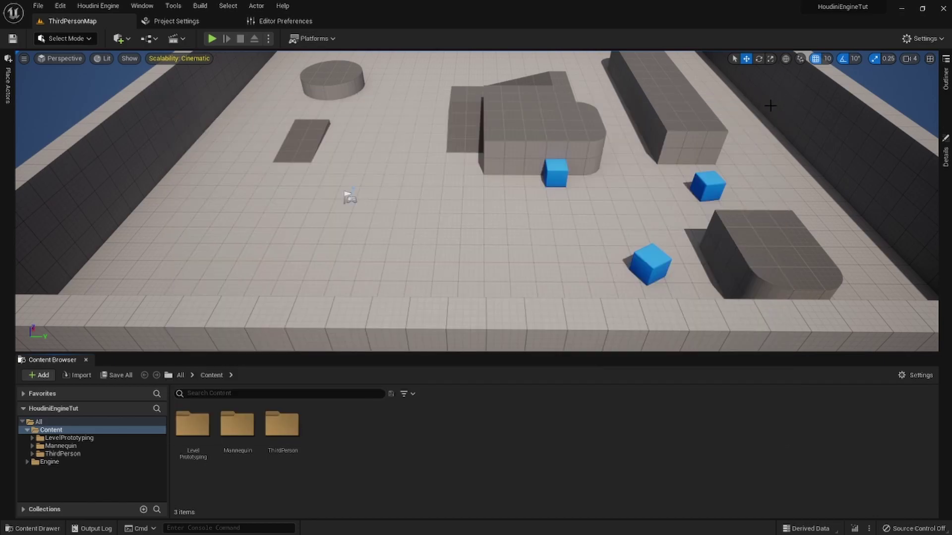
Step: Create a folder named HDAs in the project's Content folder and open it
right_click(382, 454)
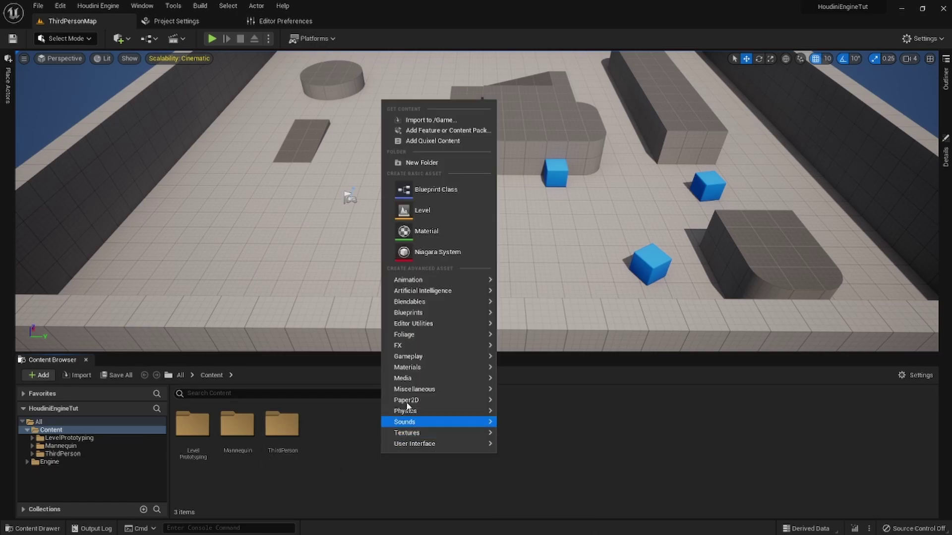
left_click(422, 163)
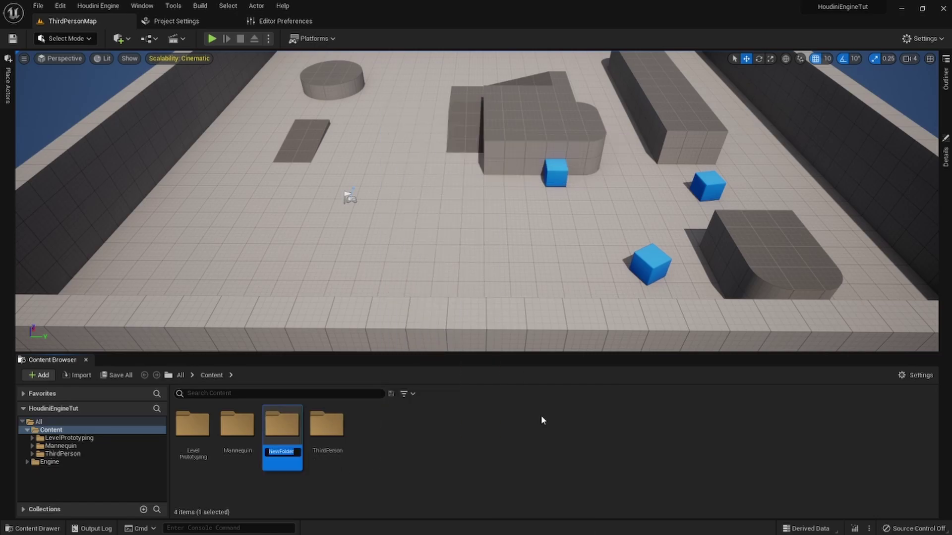
key("BackSpace")
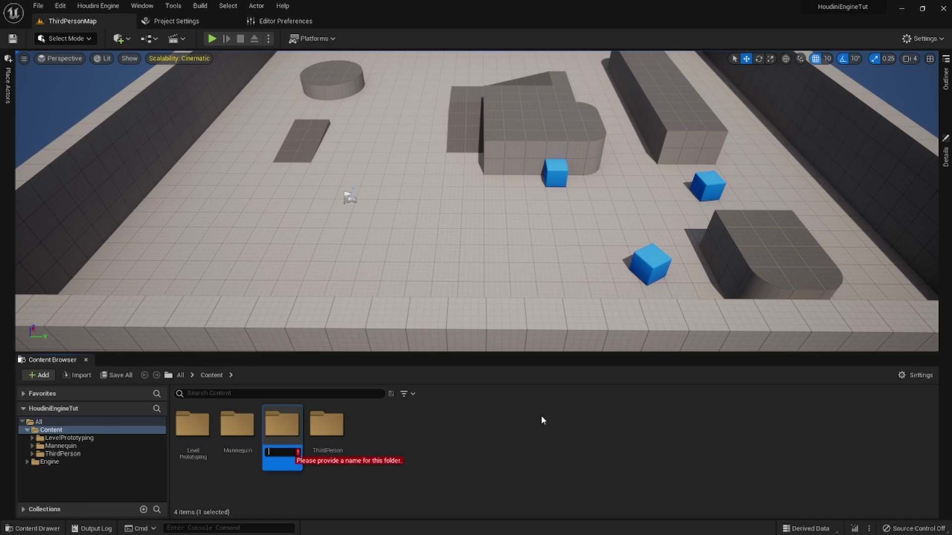
type("H")
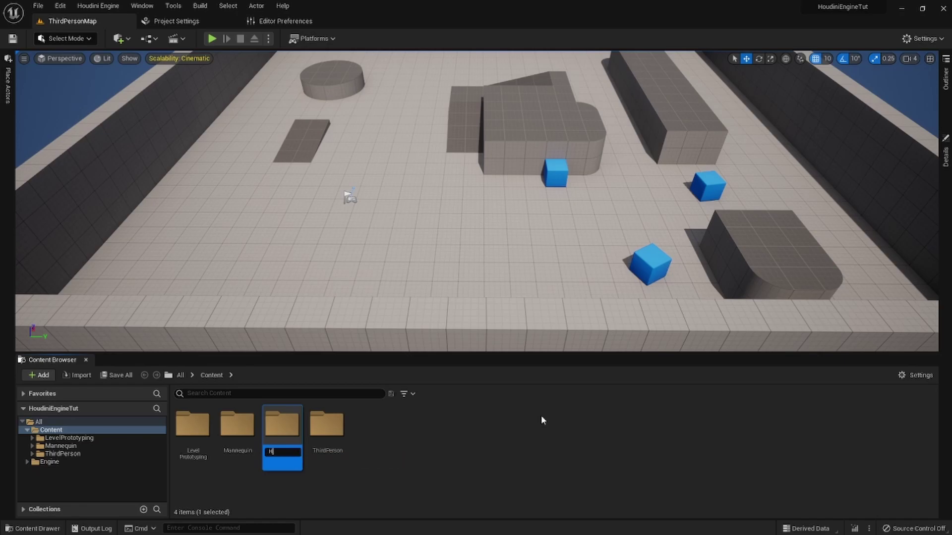
type("DAs")
key("Return")
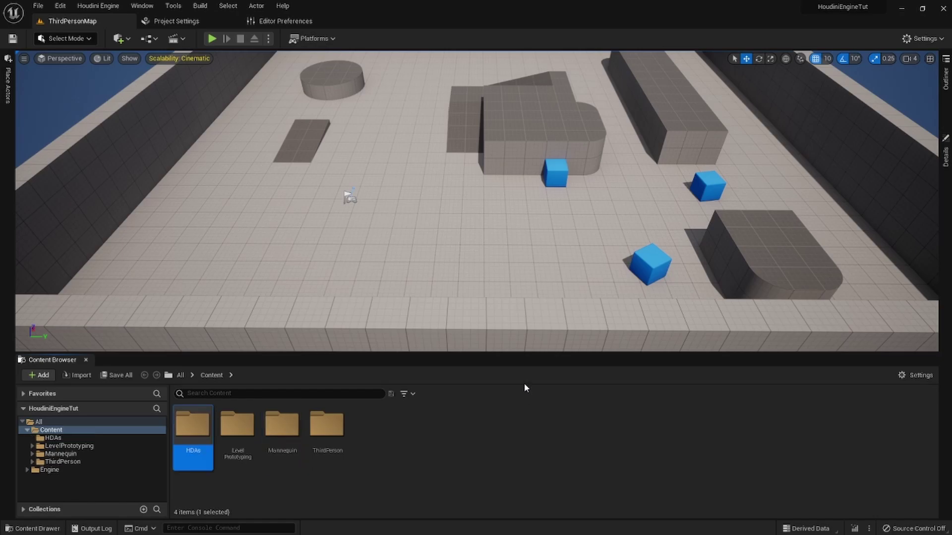
double_click(193, 436)
Step: Import GameJam_Rock.hda from the E: drive's Houdini Digital Assets folder into the HDAs folder
right_click(244, 435)
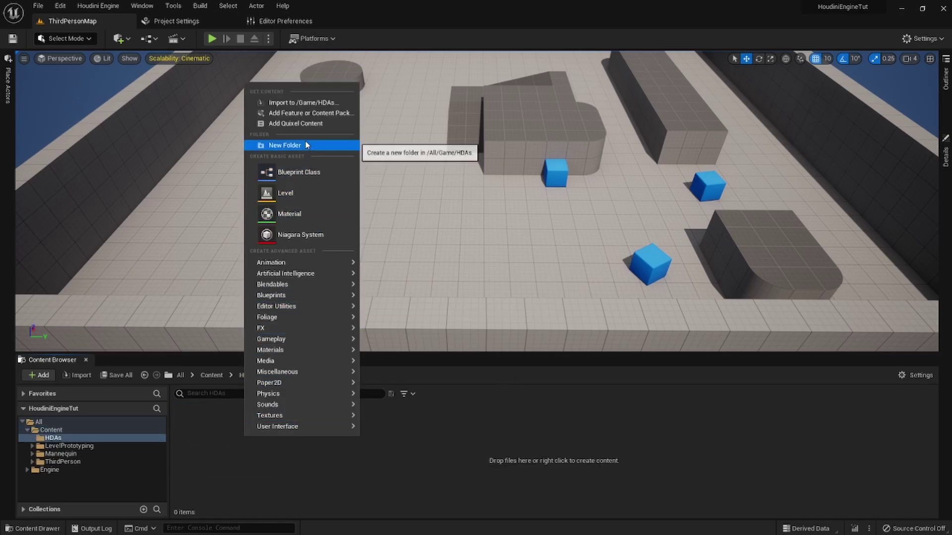
left_click(298, 102)
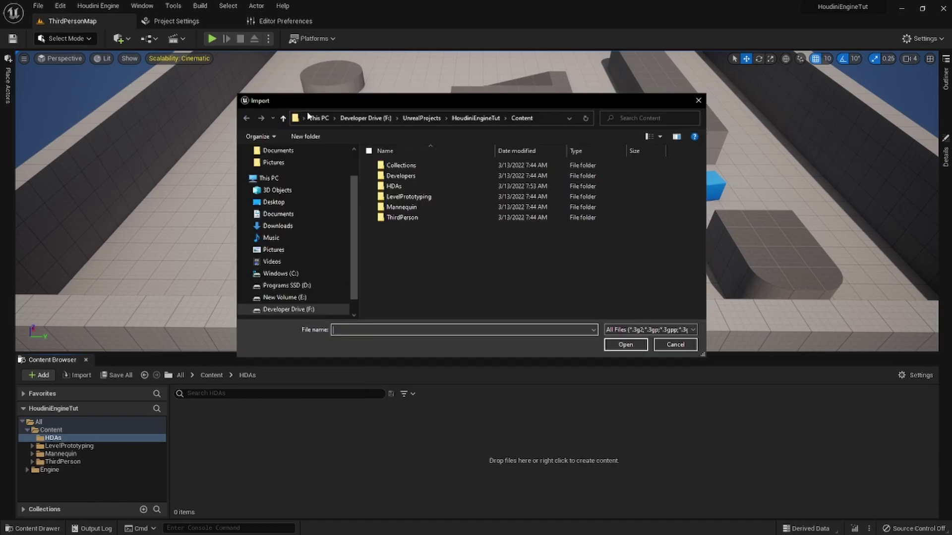
left_click(295, 298)
scroll(420, 219, "down", 7)
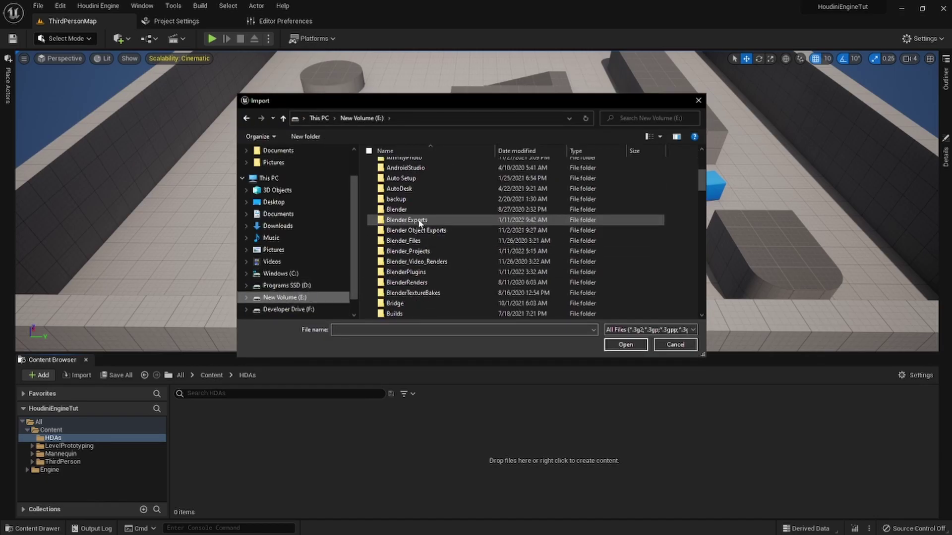
scroll(435, 264, "down", 10)
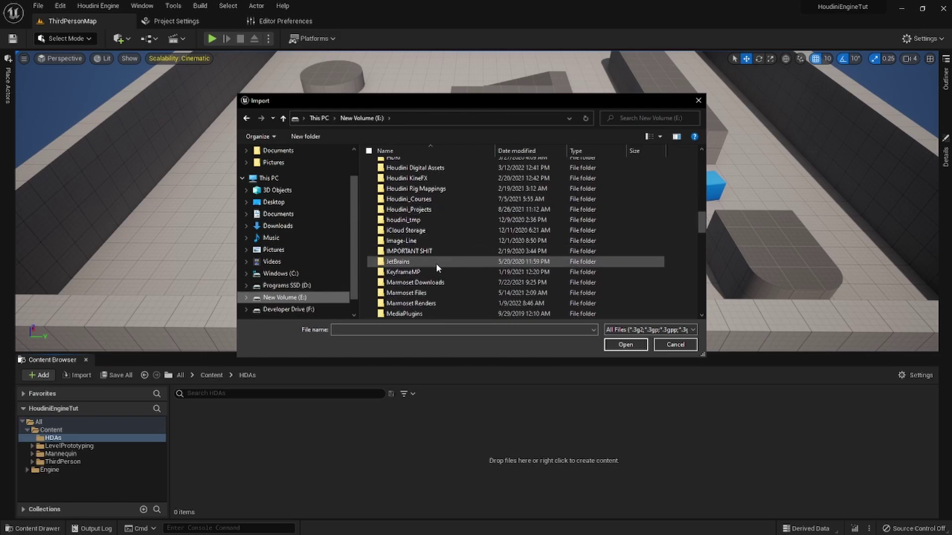
scroll(425, 264, "down", 5)
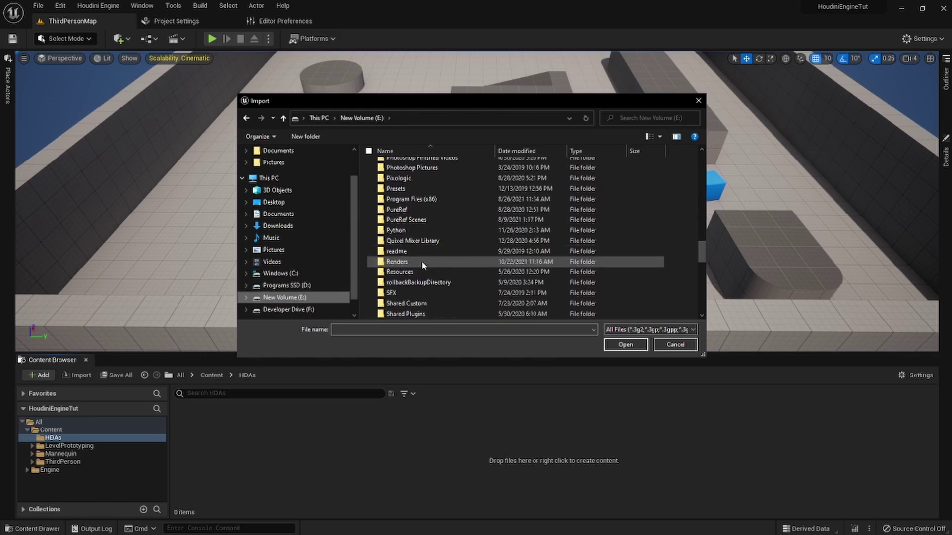
scroll(414, 263, "up", 12)
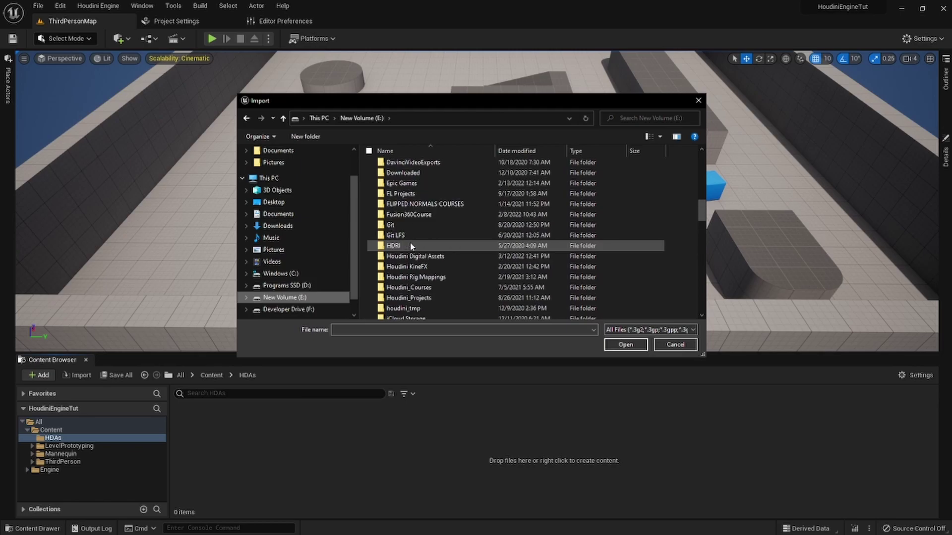
scroll(410, 244, "down", 1)
double_click(412, 230)
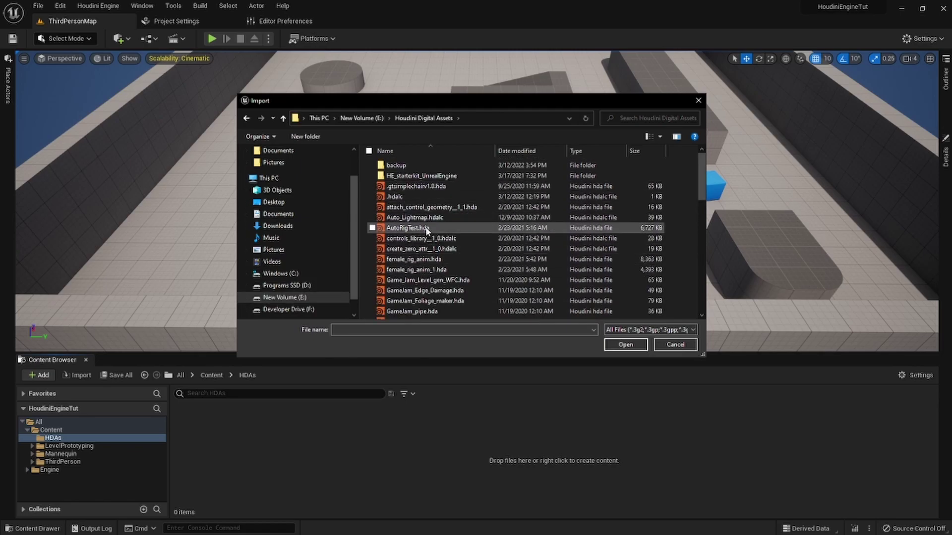
scroll(417, 278, "down", 2)
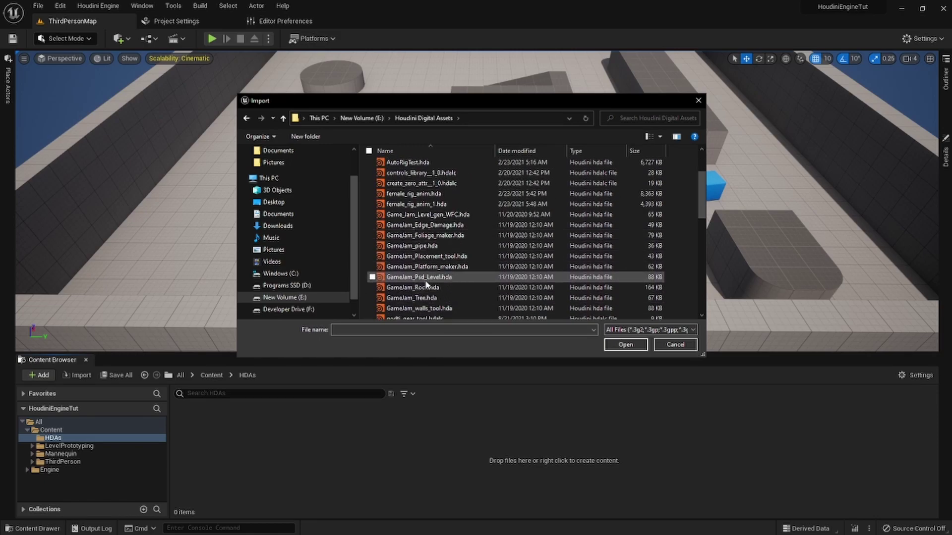
double_click(409, 289)
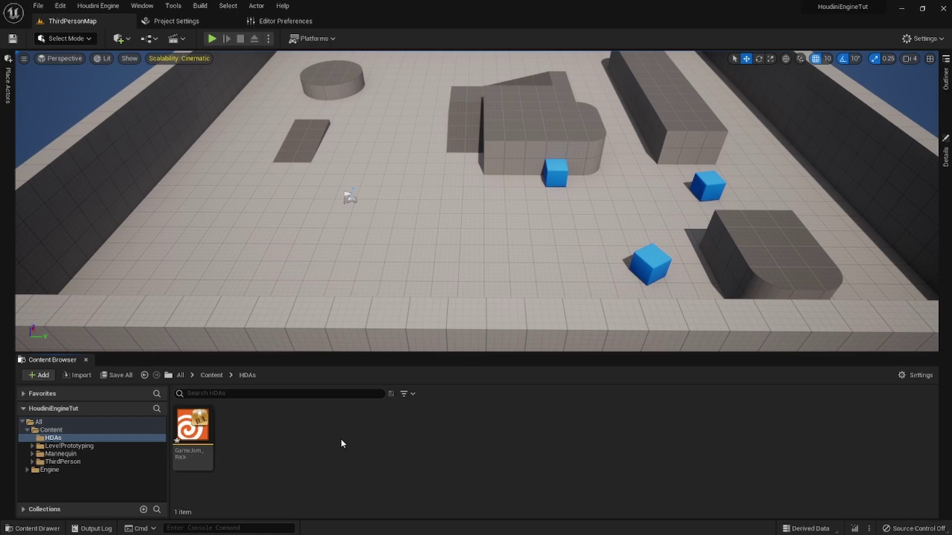
Step: Place the GameJam_Rock asset on the level's open floor and show its details
left_click_drag(194, 432, 407, 201)
left_click_drag(444, 240, 496, 238, "alt")
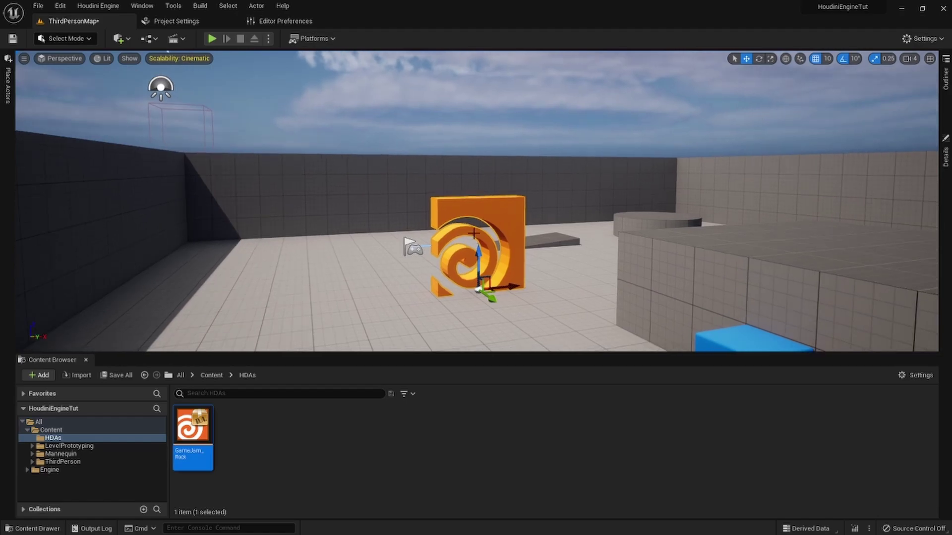
left_click(942, 158)
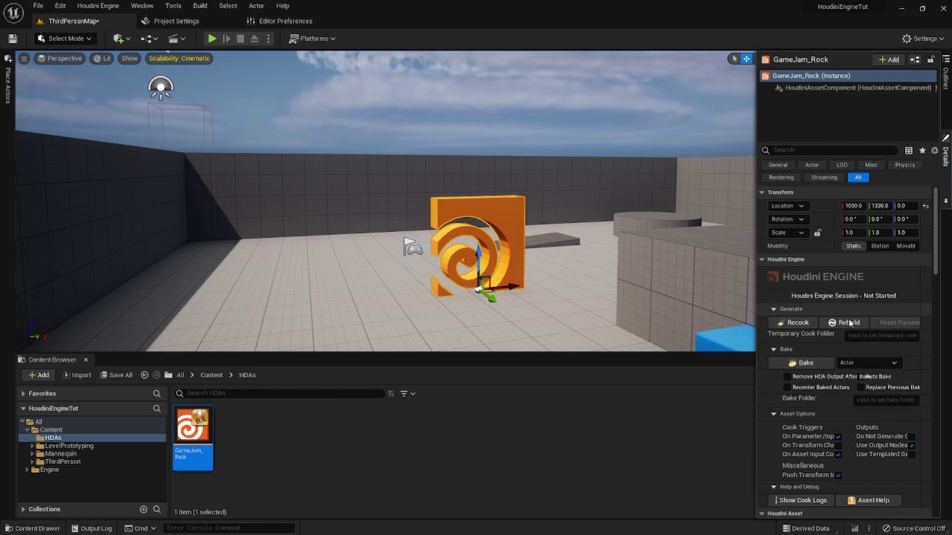
Step: Try to create a new Houdini Engine session
left_click(105, 6)
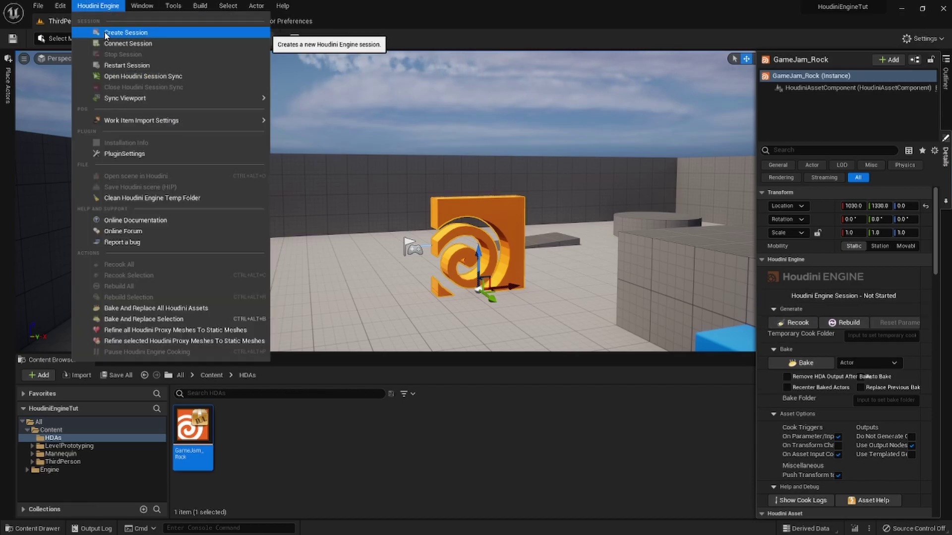
left_click(133, 36)
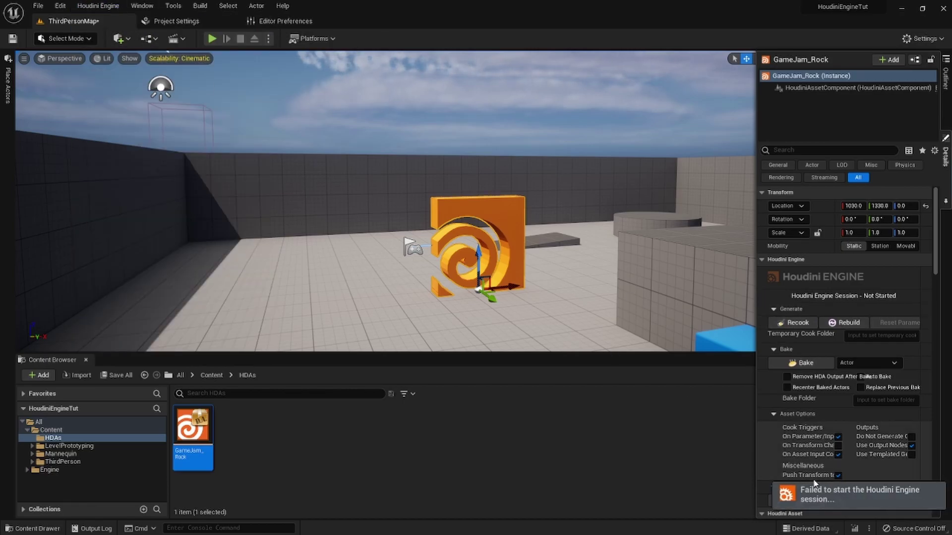
left_click(714, 498)
Step: Delete the GameJam_Rock actor from the level
right_click_drag(476, 198, 515, 222)
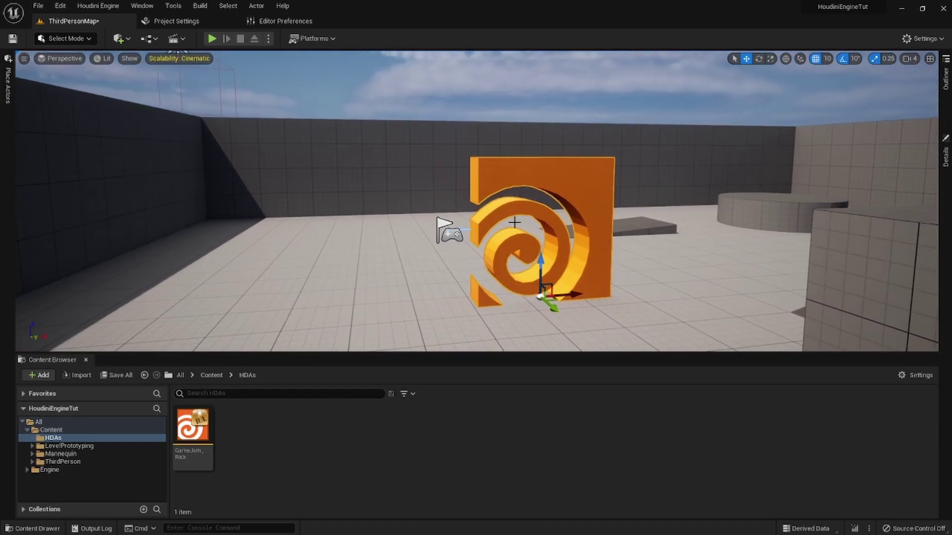
key("Delete")
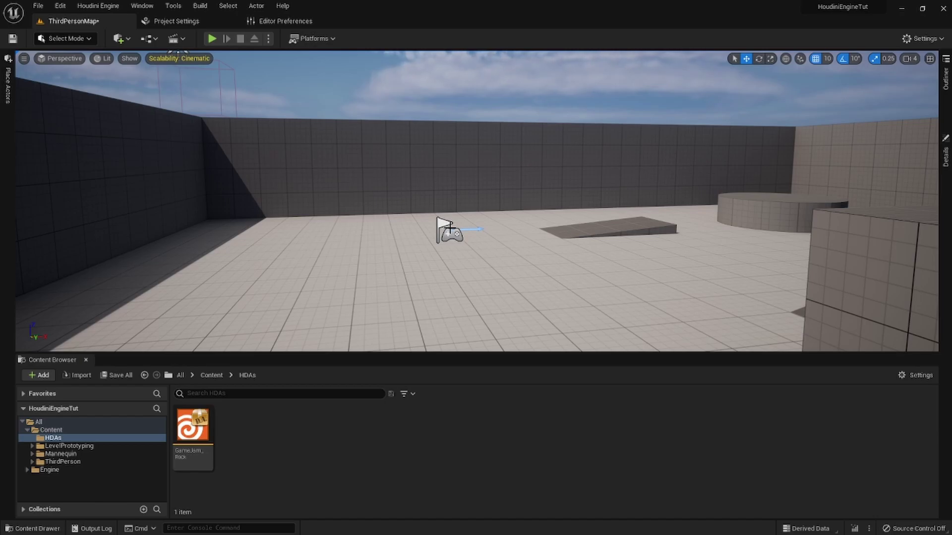
Step: Open the Houdini Engine plugin settings and set the session type to TCP socket
left_click(98, 5)
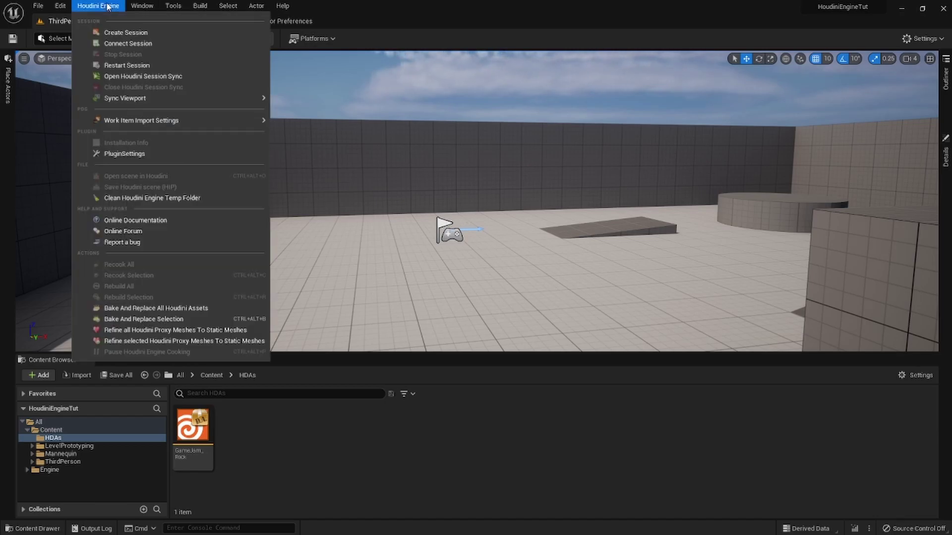
left_click(119, 154)
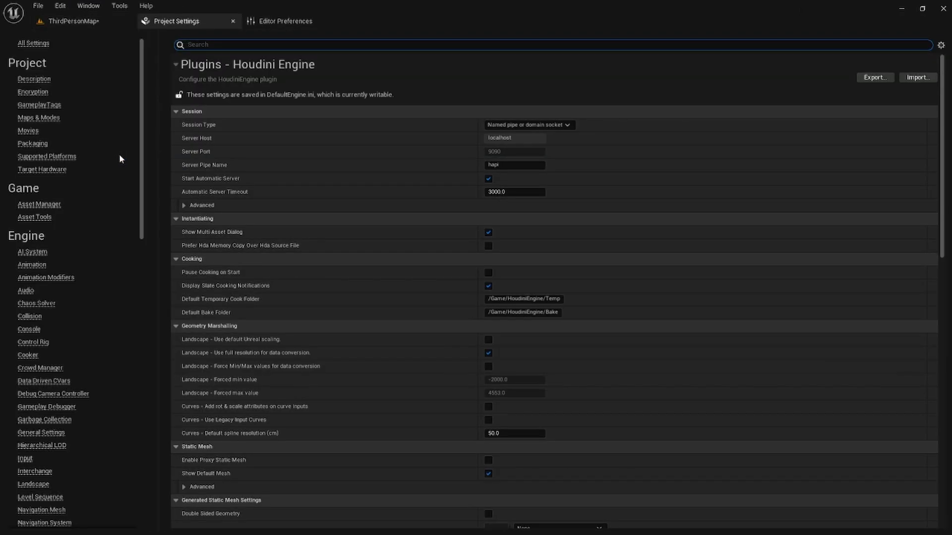
left_click(543, 125)
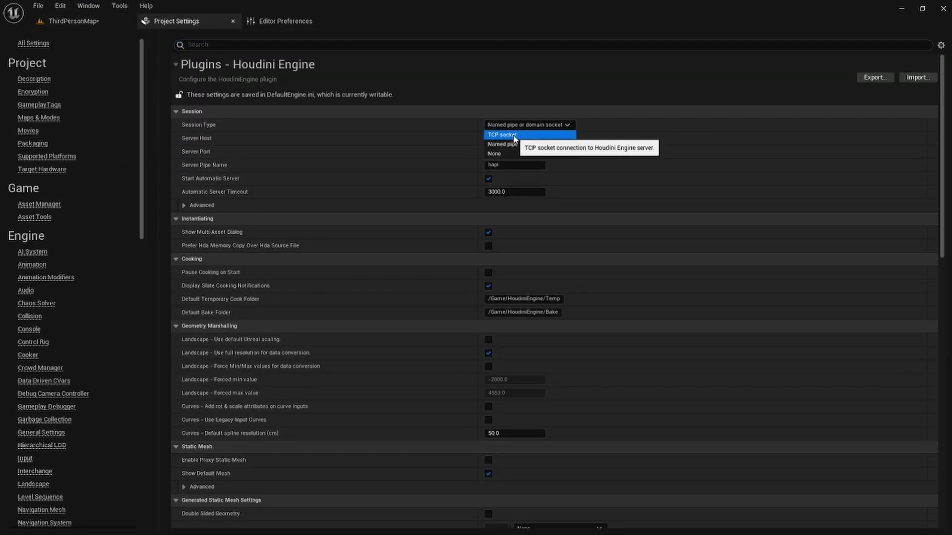
left_click(514, 136)
Step: Enable the use of a custom Houdini location in the plugin's Houdini Location settings
scroll(428, 170, "down", 1)
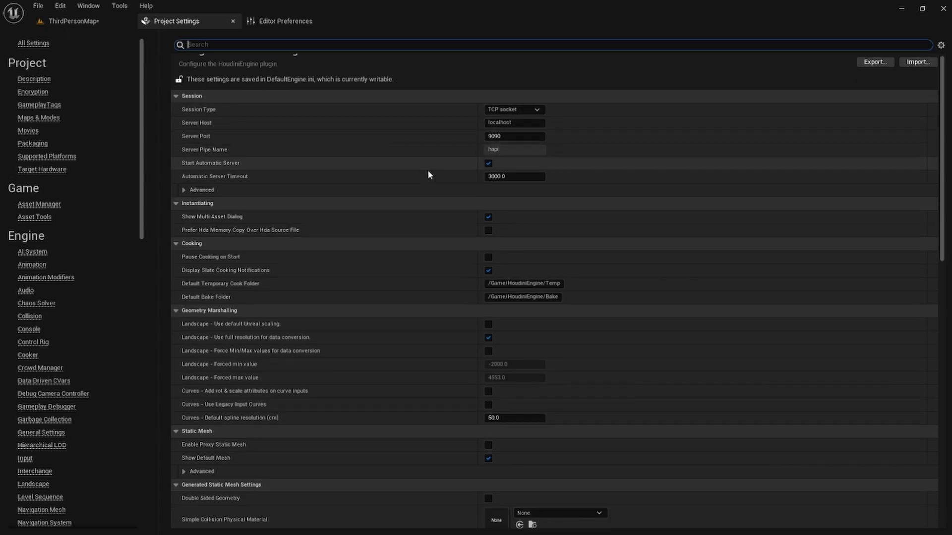
scroll(378, 233, "down", 7)
scroll(397, 168, "up", 6)
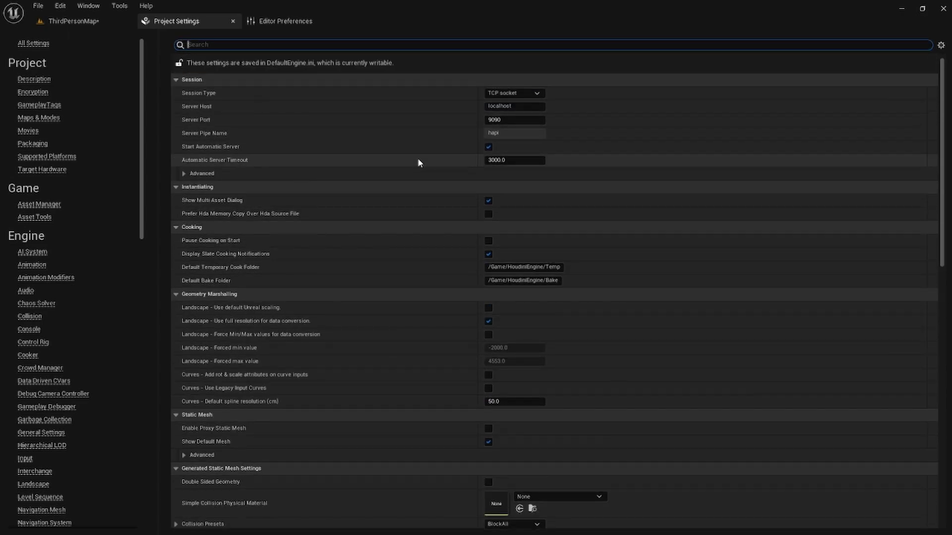
scroll(418, 160, "up", 2)
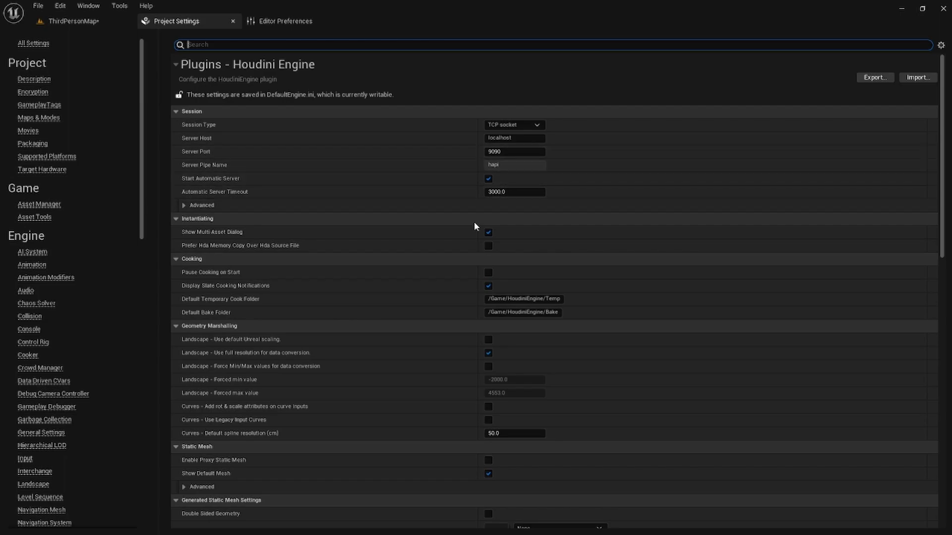
scroll(396, 242, "down", 11)
scroll(397, 226, "down", 20)
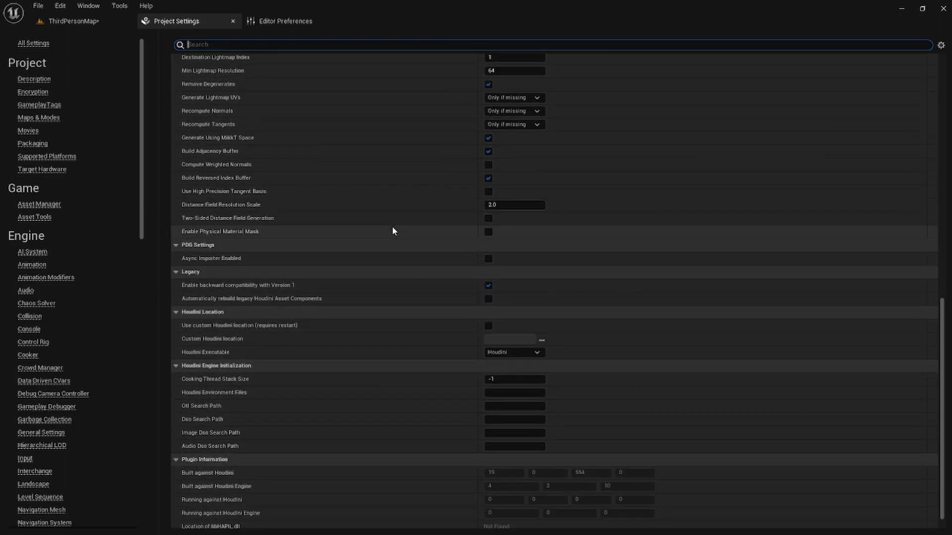
scroll(392, 227, "down", 2)
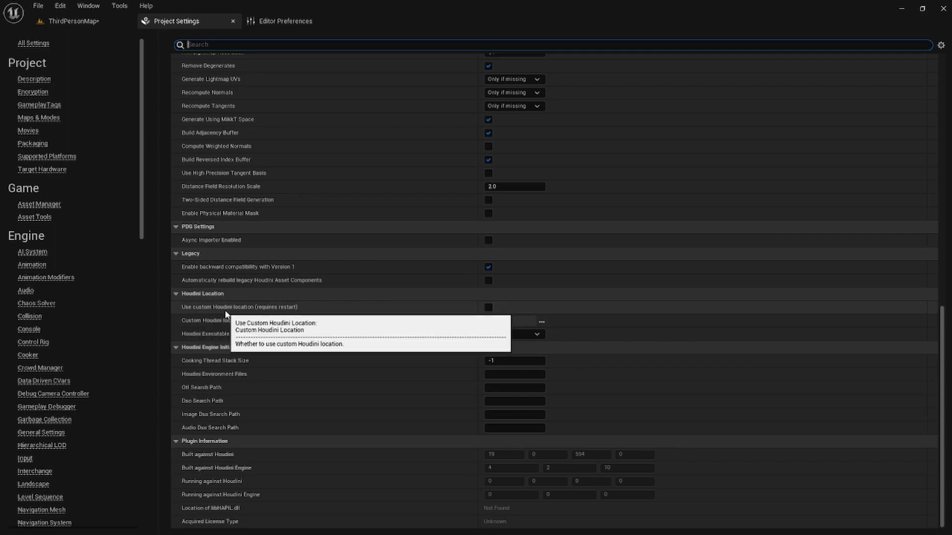
left_click(488, 308)
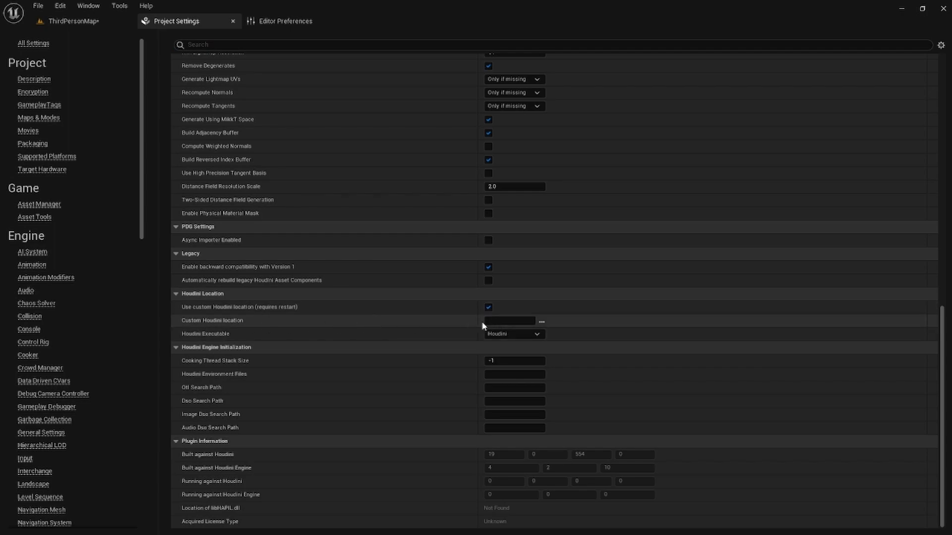
Step: Set the custom Houdini location to the D:/SideFX/Houdini19.0.531/bin folder
left_click(546, 321)
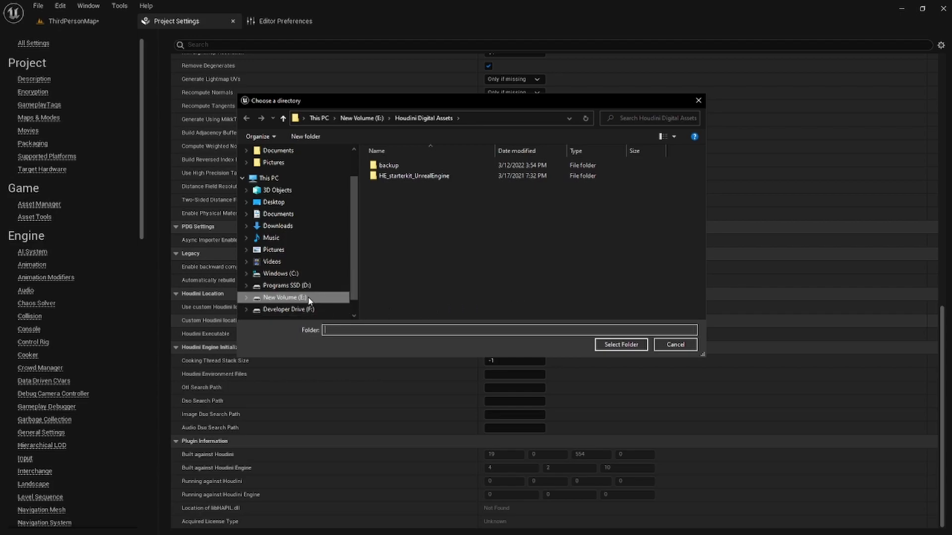
left_click(296, 311)
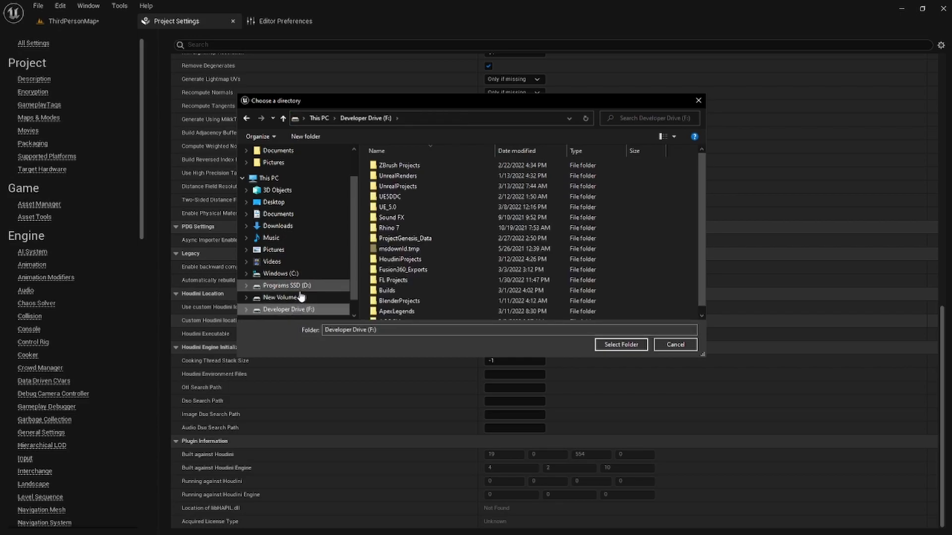
left_click(283, 285)
scroll(415, 266, "down", 3)
double_click(412, 251)
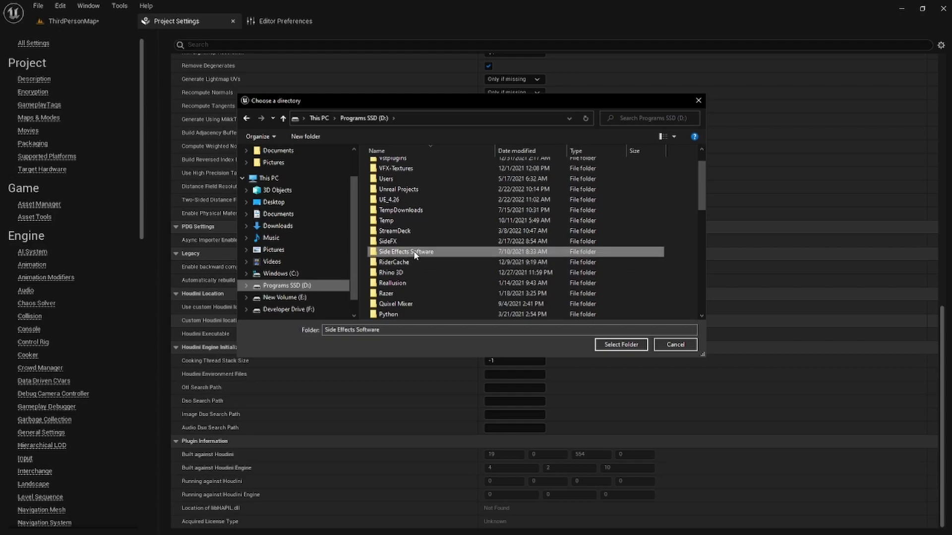
key("BackSpace")
double_click(392, 269)
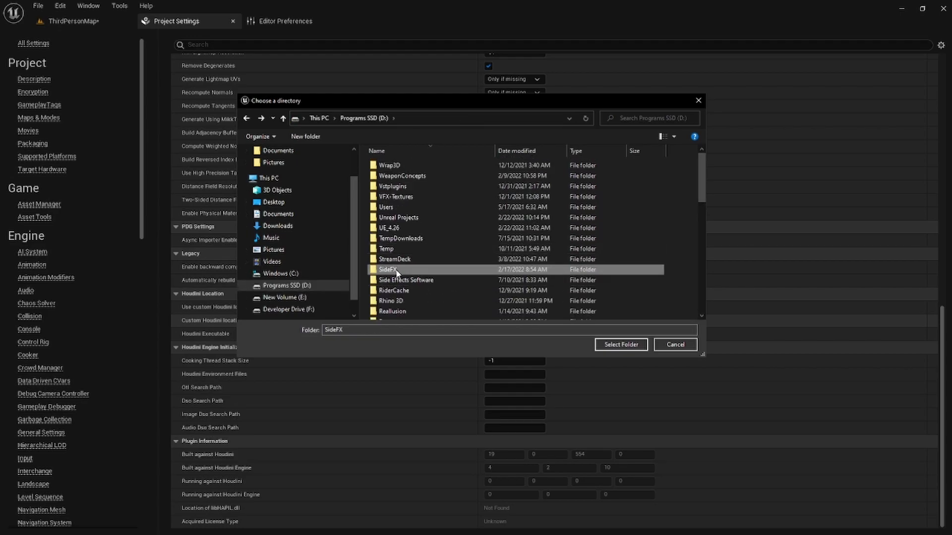
double_click(406, 167)
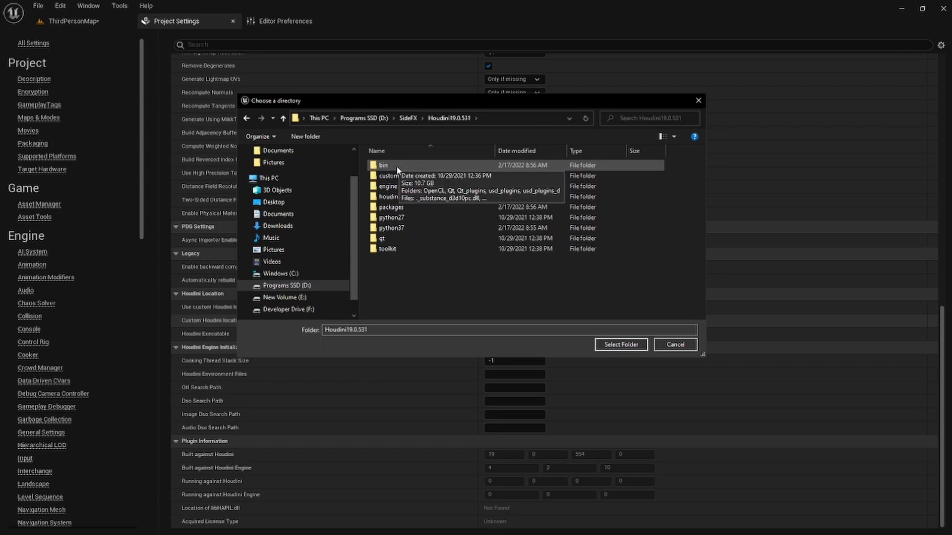
double_click(397, 167)
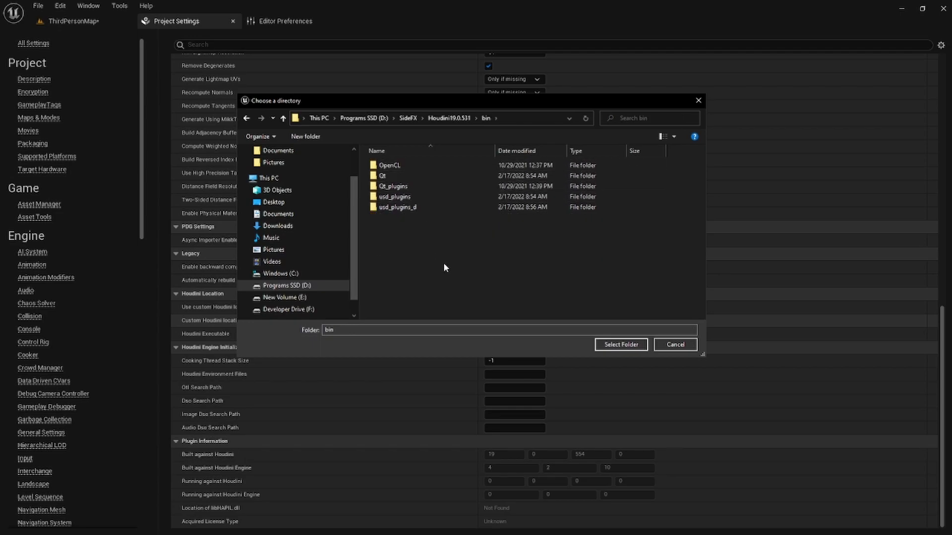
left_click(626, 344)
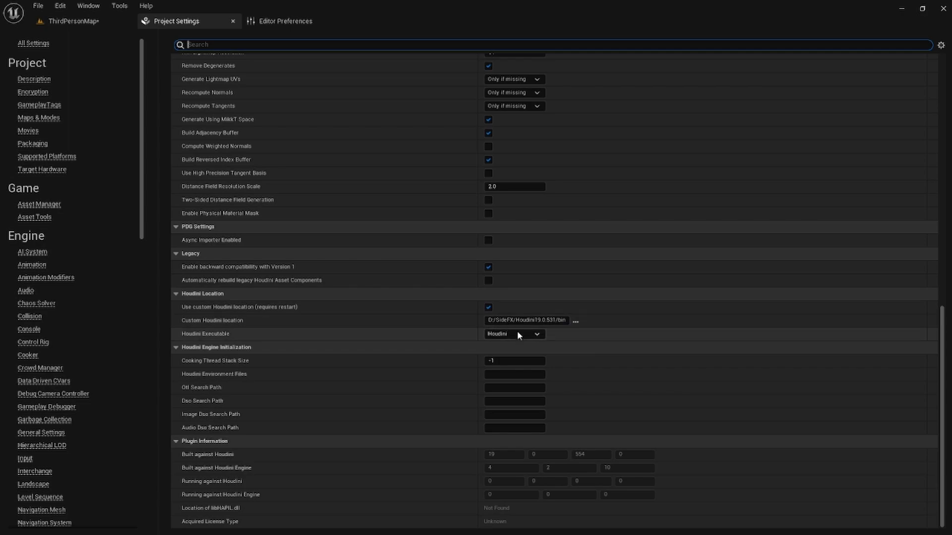
Step: Save ThirdPersonMap, switch to Rider and rerun the HoudiniEngineTut project to relaunch the Unreal Editor
left_click(98, 20)
key("ctrl+s")
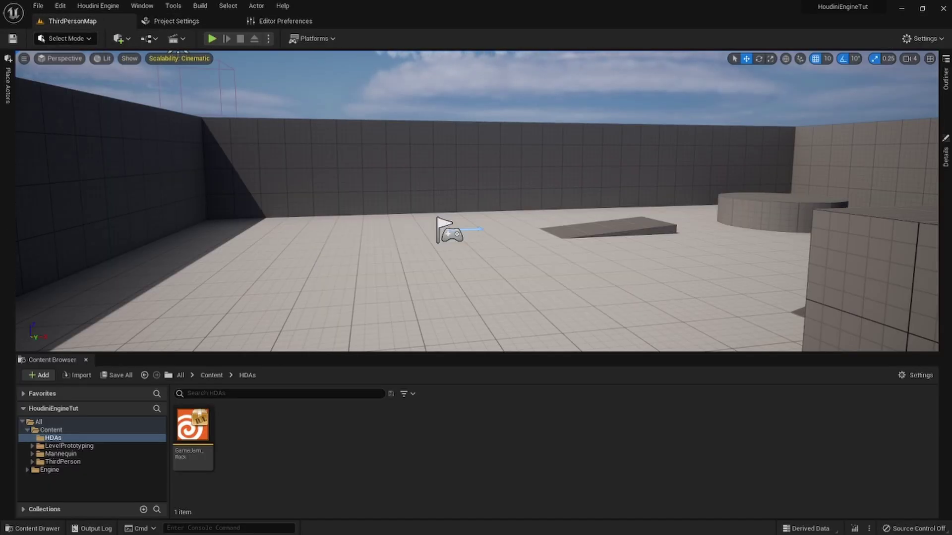
key("alt+Tab")
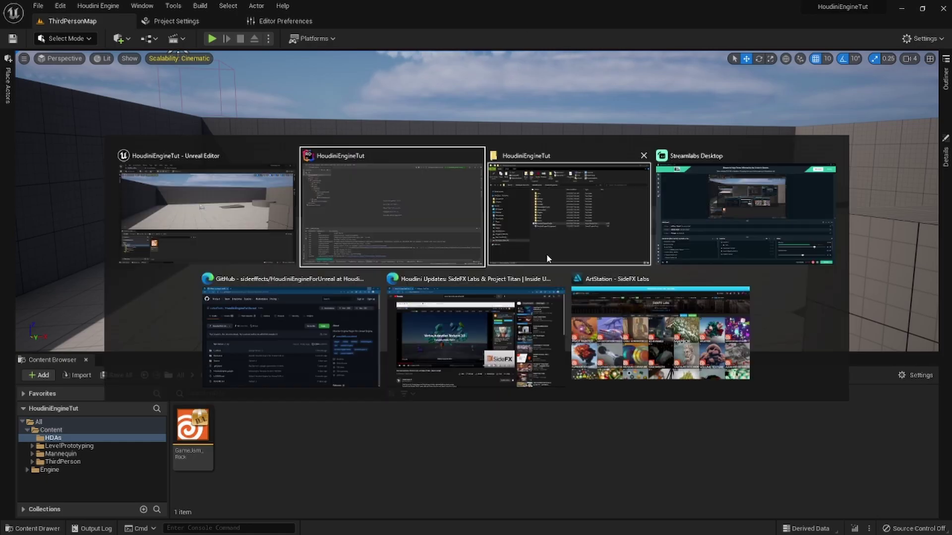
left_click(385, 217)
left_click(891, 22)
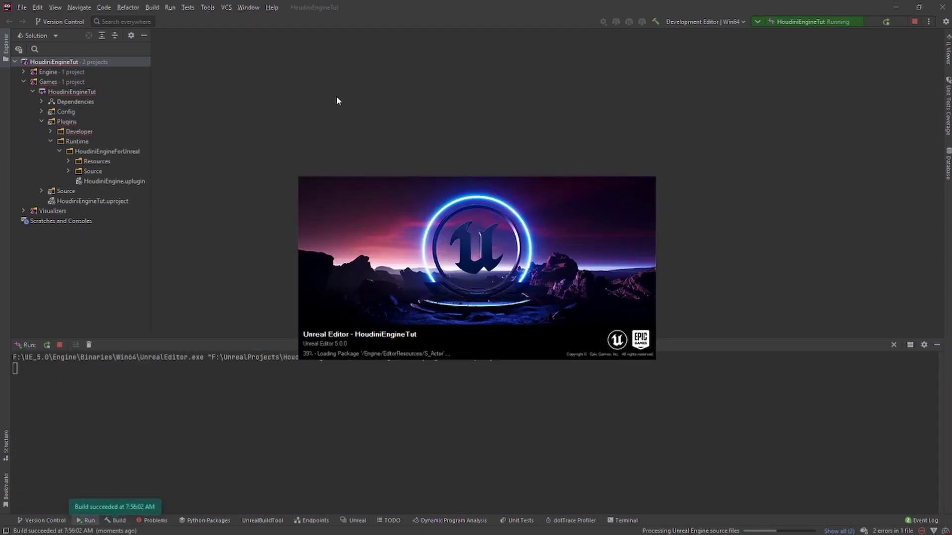
left_click(50, 132)
left_click(50, 132)
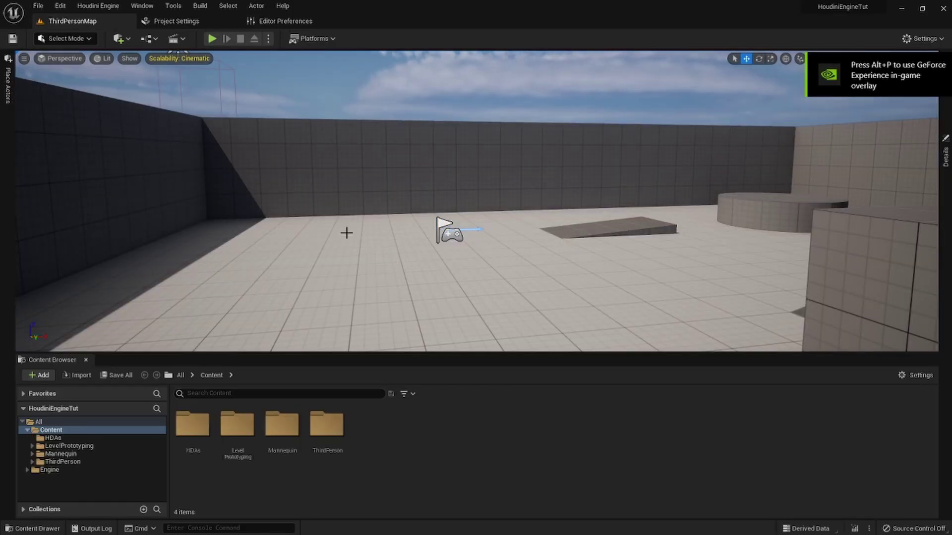
Step: Restart the Houdini Engine session
left_click(100, 6)
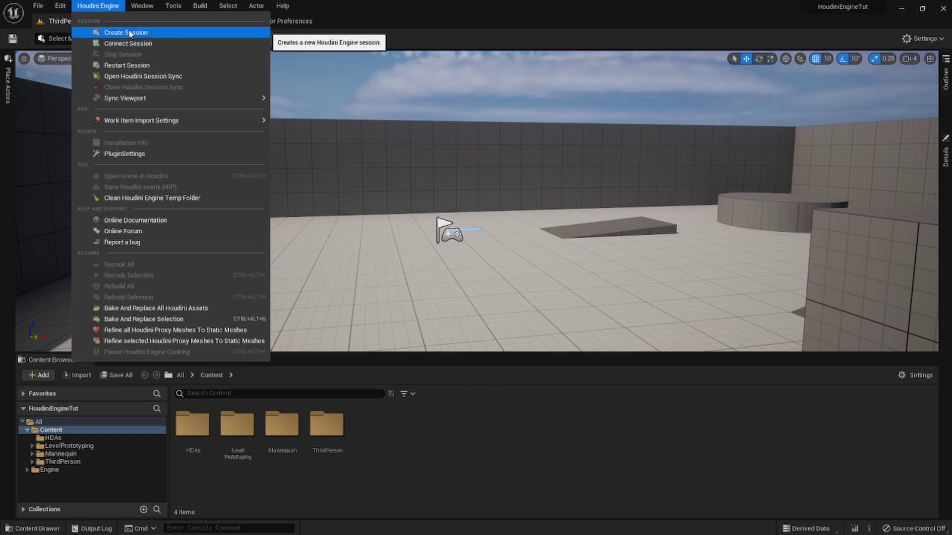
left_click(126, 64)
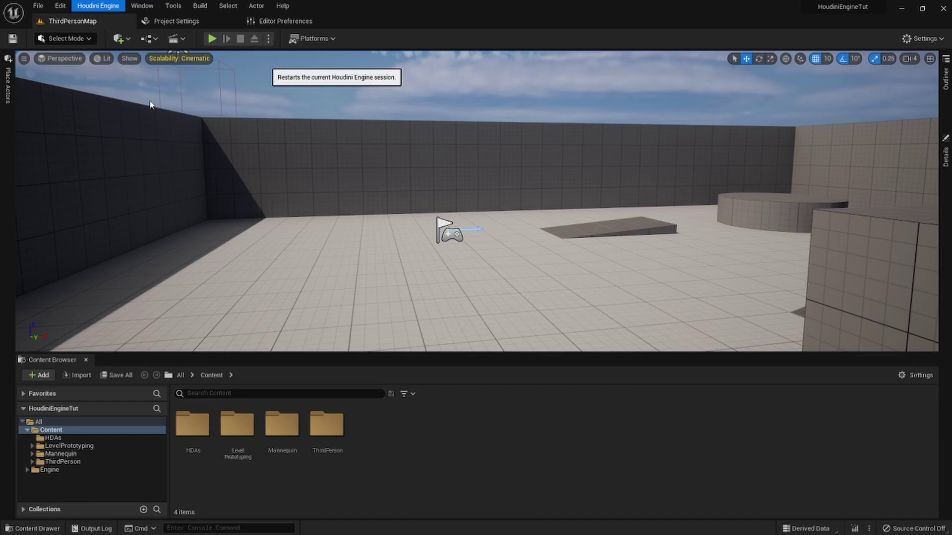
left_click(265, 143)
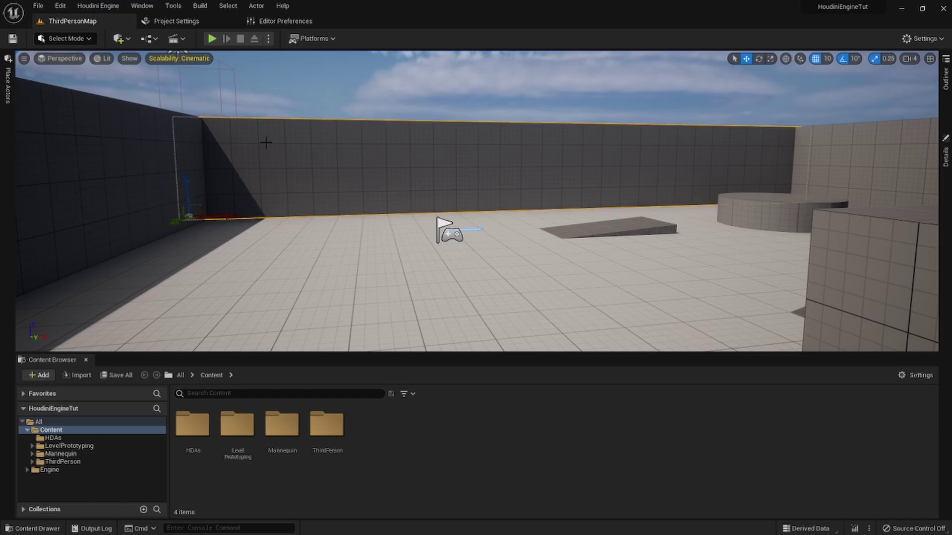
left_click(99, 5)
left_click(105, 5)
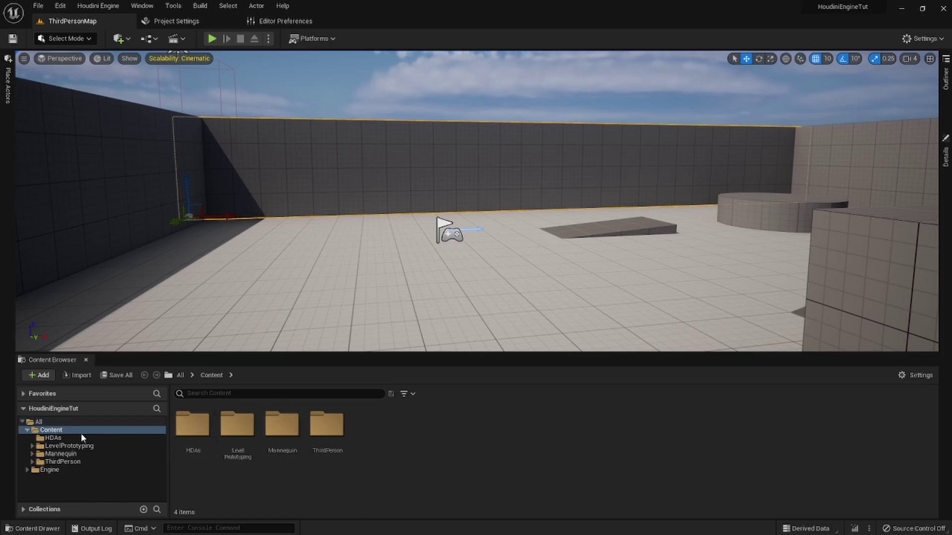
left_click(106, 6)
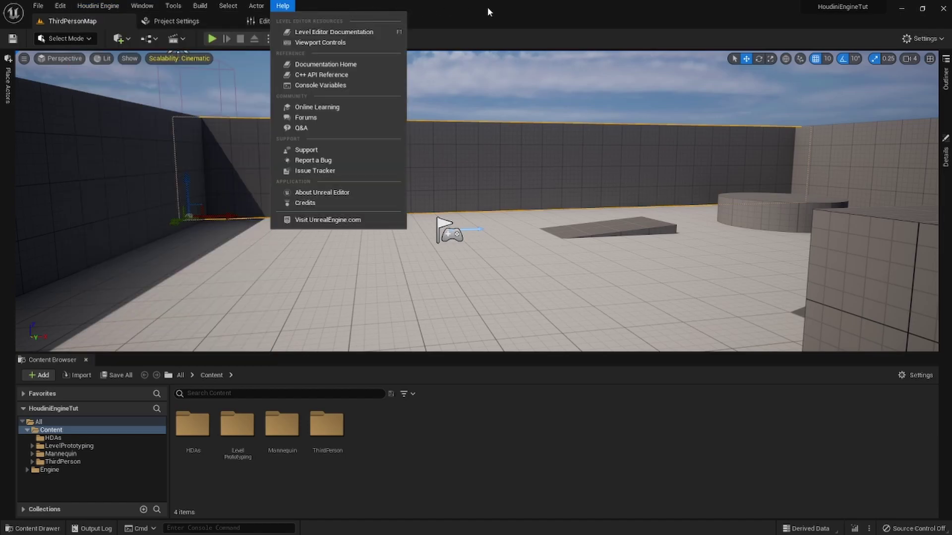
left_click(491, 7)
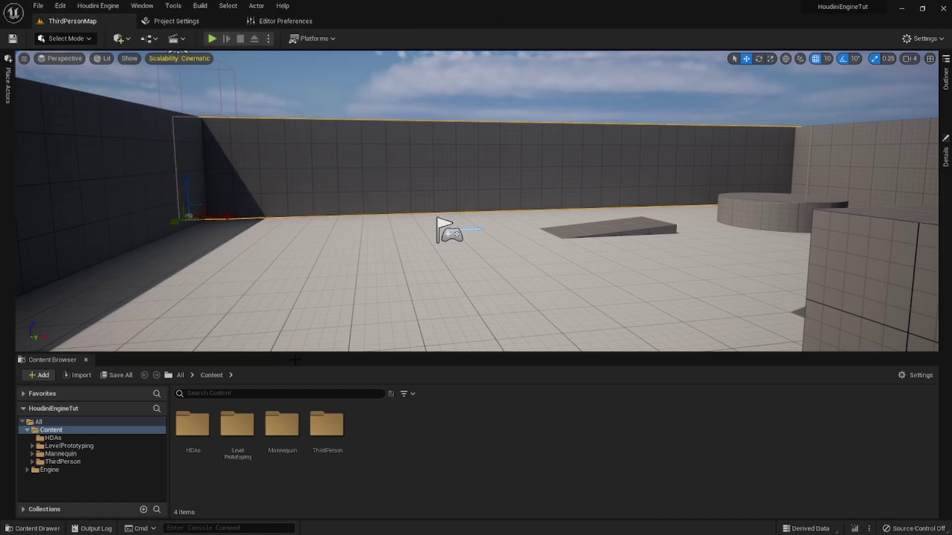
Step: Place the GameJam_Rock asset from the HDAs folder on the level's floor, frame it and show its details
left_click(68, 438)
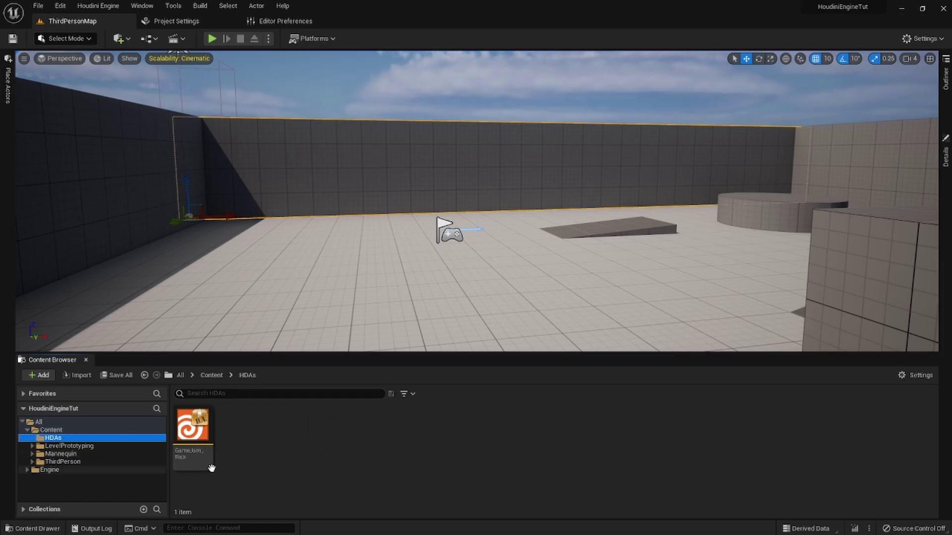
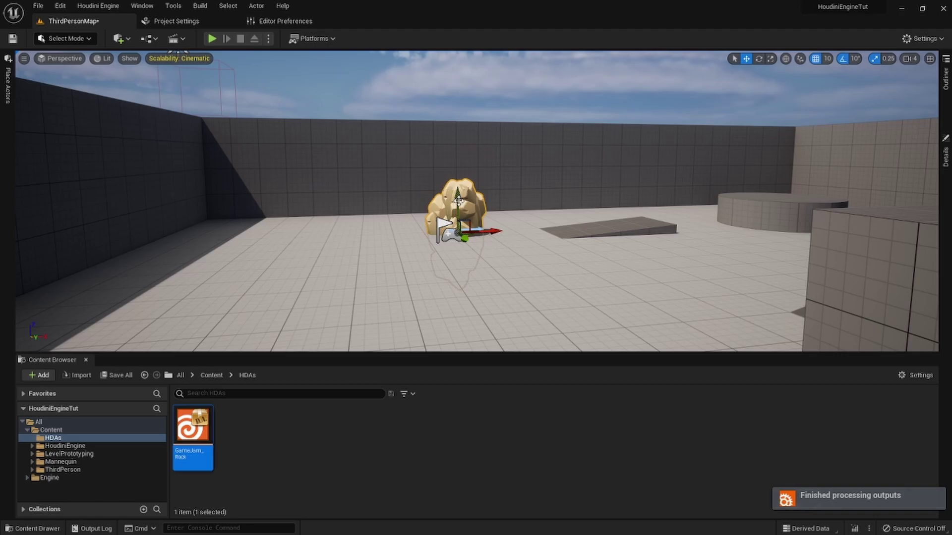
key("f")
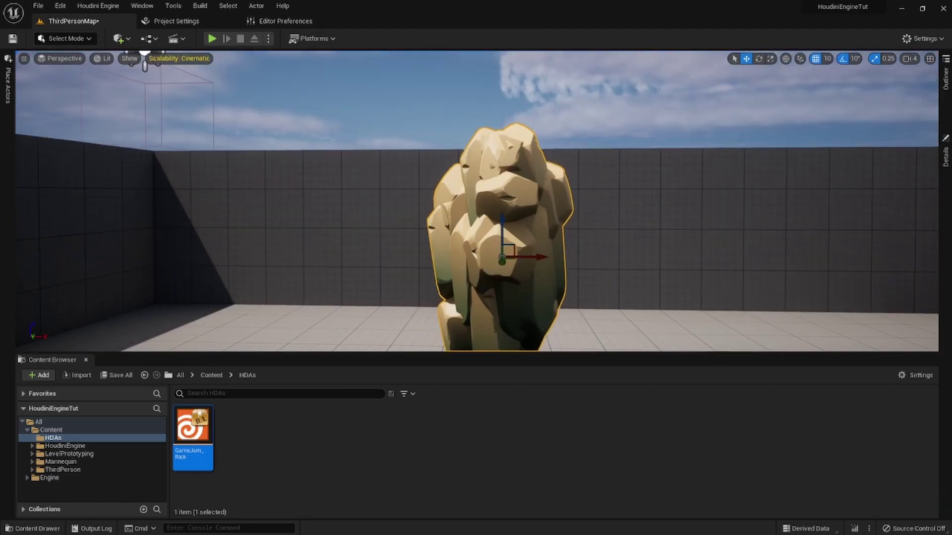
left_click(947, 164)
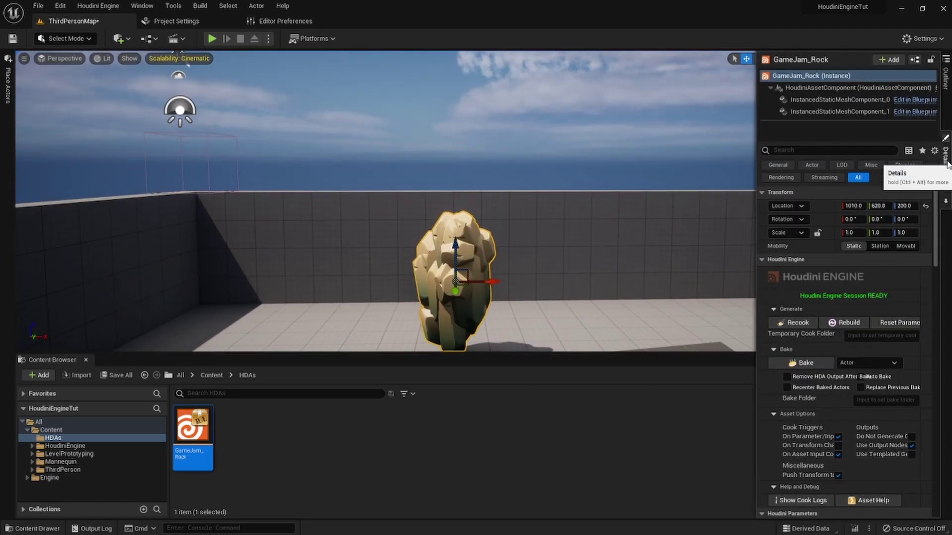
Step: Set the first input placeholder in GameJam_Rock's custom input parameters to World Outliner Input
scroll(806, 397, "down", 1)
scroll(807, 398, "down", 10)
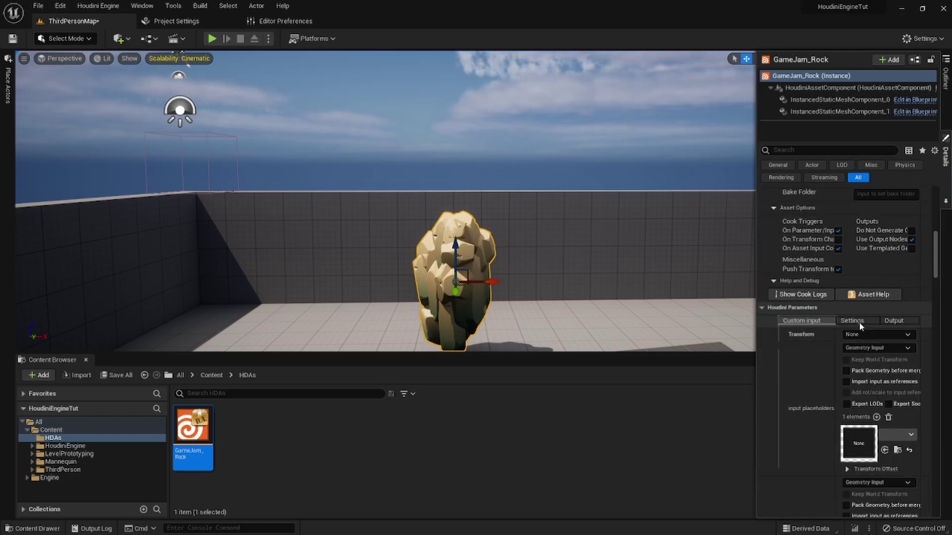
left_click(863, 332)
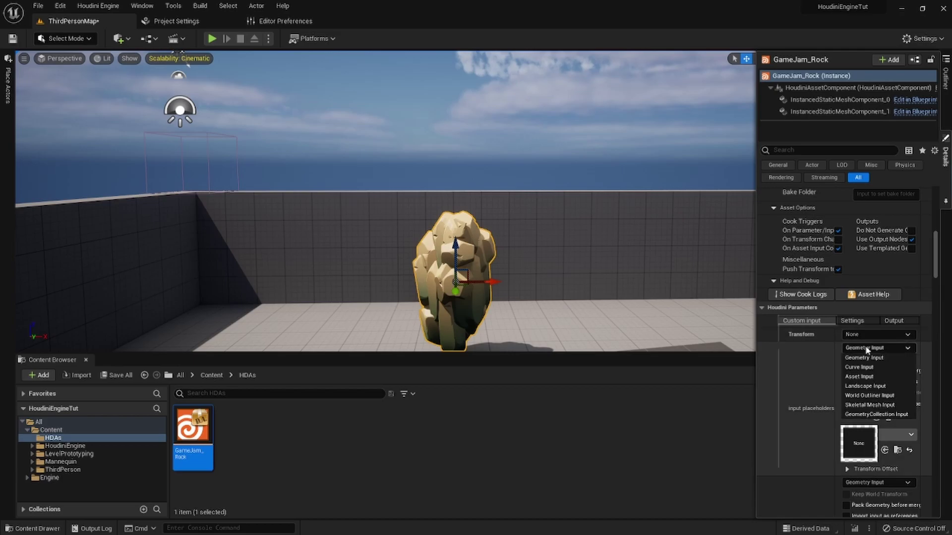
left_click(872, 369)
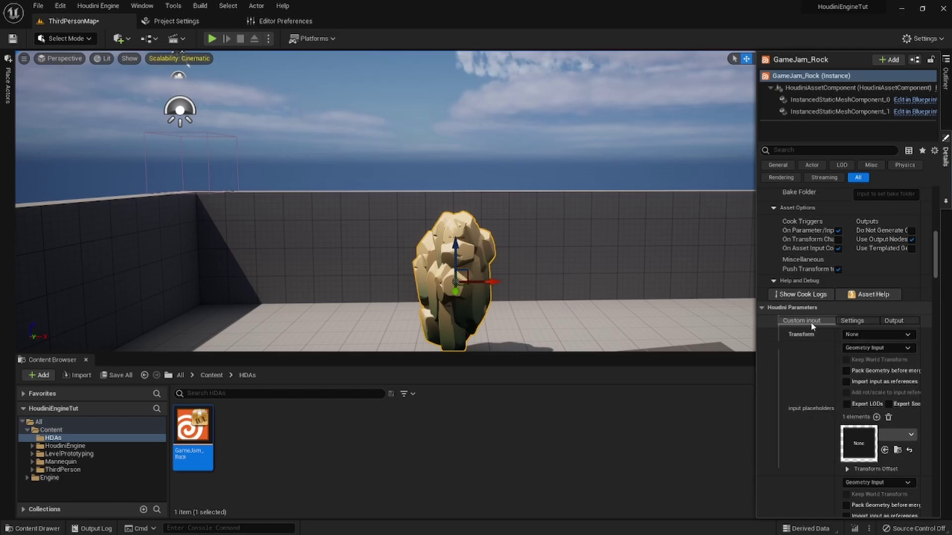
left_click(873, 349)
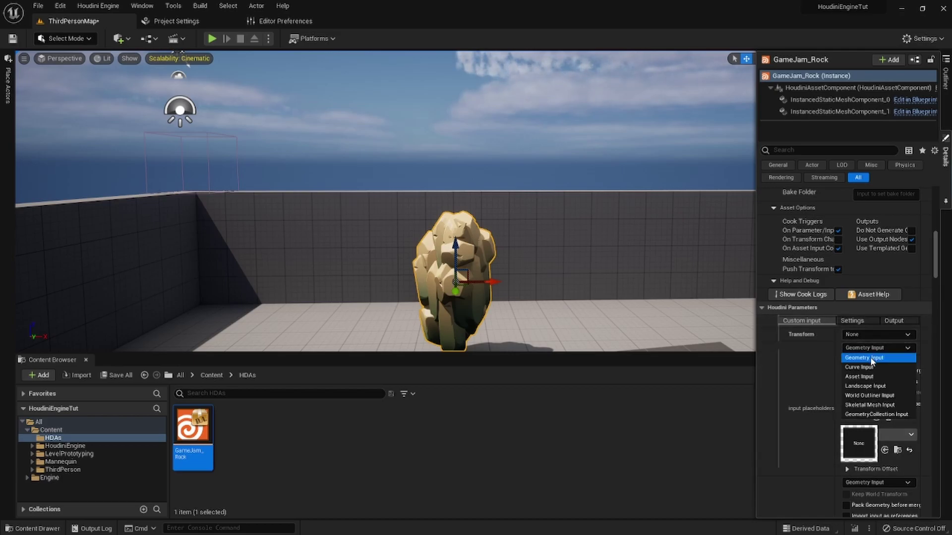
left_click(873, 396)
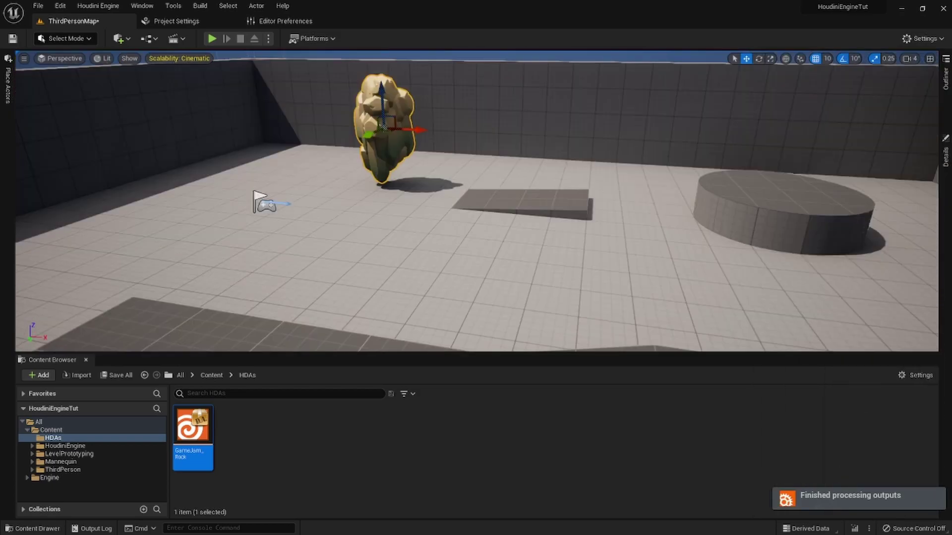
Step: Fill GameJam_Rock's first World Outliner input with the ramp and the four quarter-cylinder pieces of the round platform
right_click_drag(476, 198, 563, 223)
left_click(946, 158)
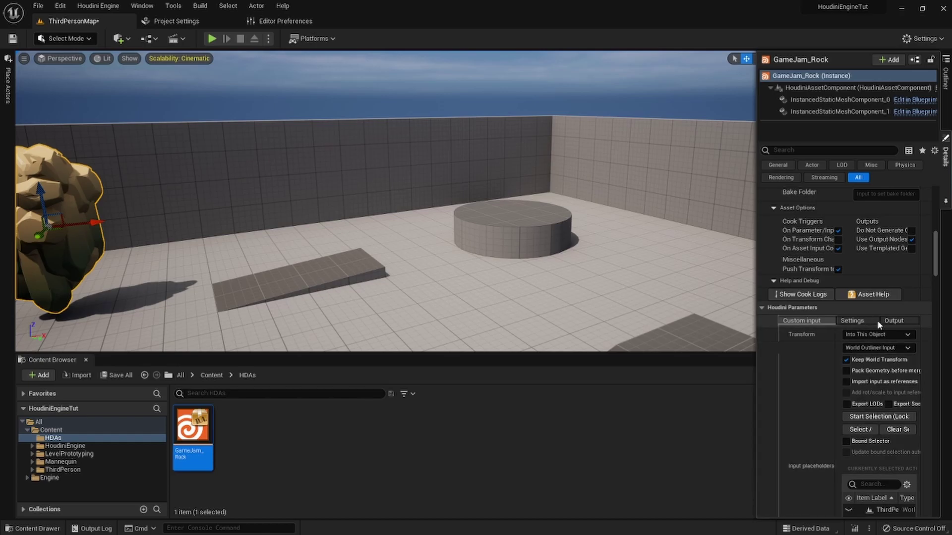
scroll(873, 345, "down", 4)
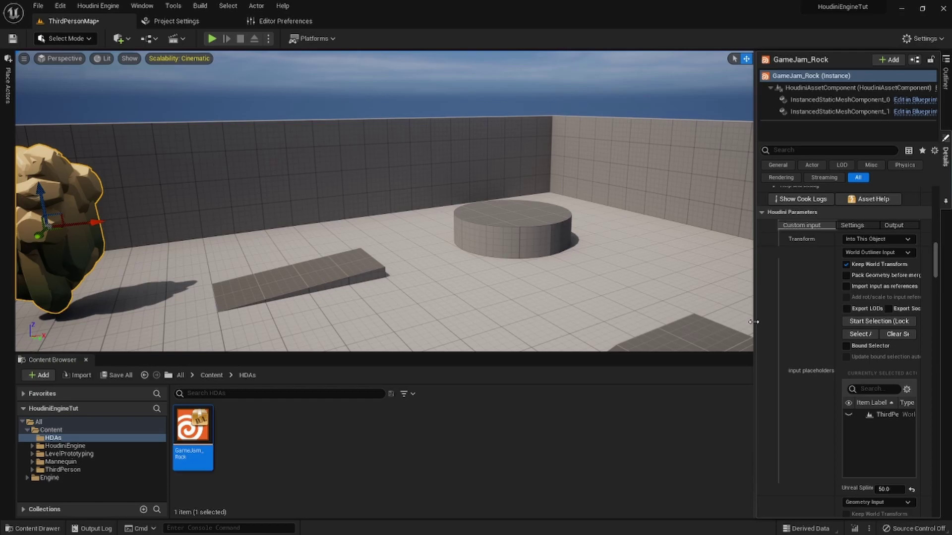
left_click_drag(754, 326, 603, 326)
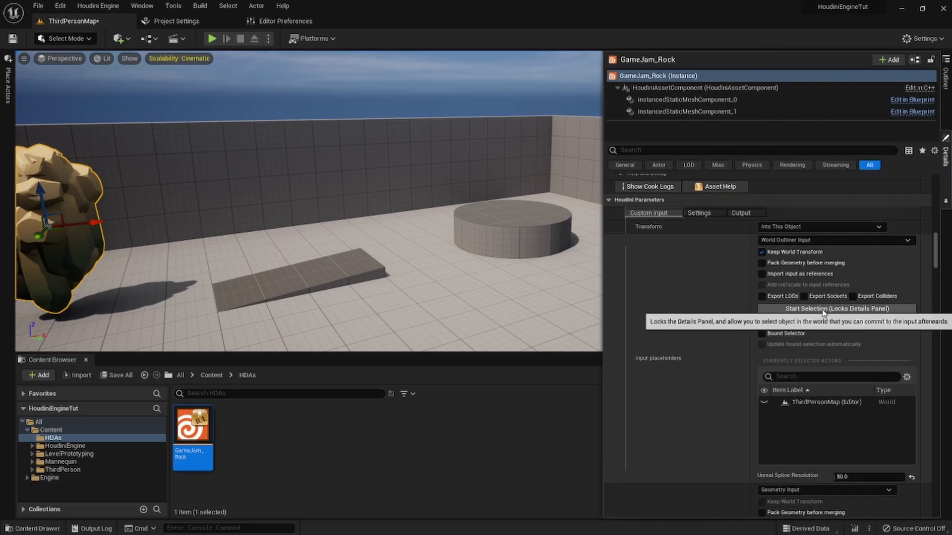
left_click(838, 308)
left_click(326, 271)
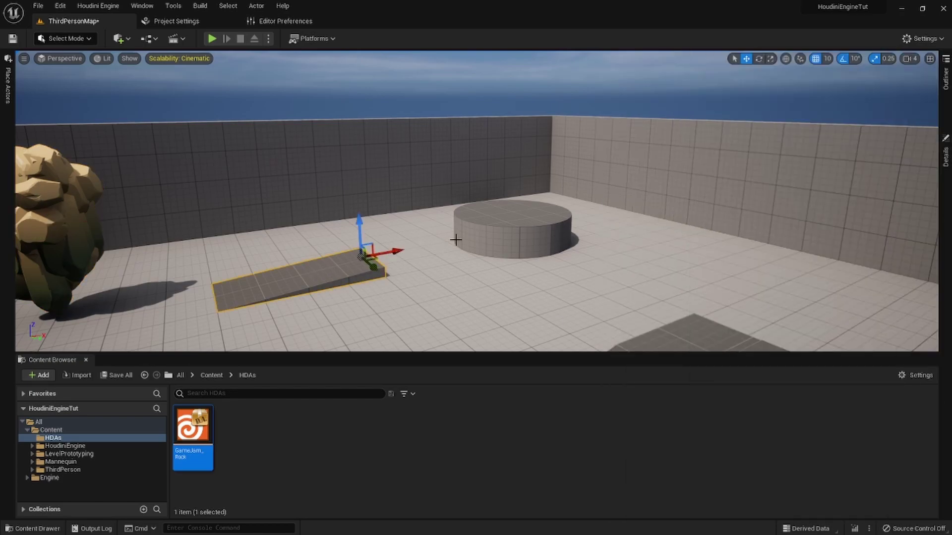
left_click(491, 229)
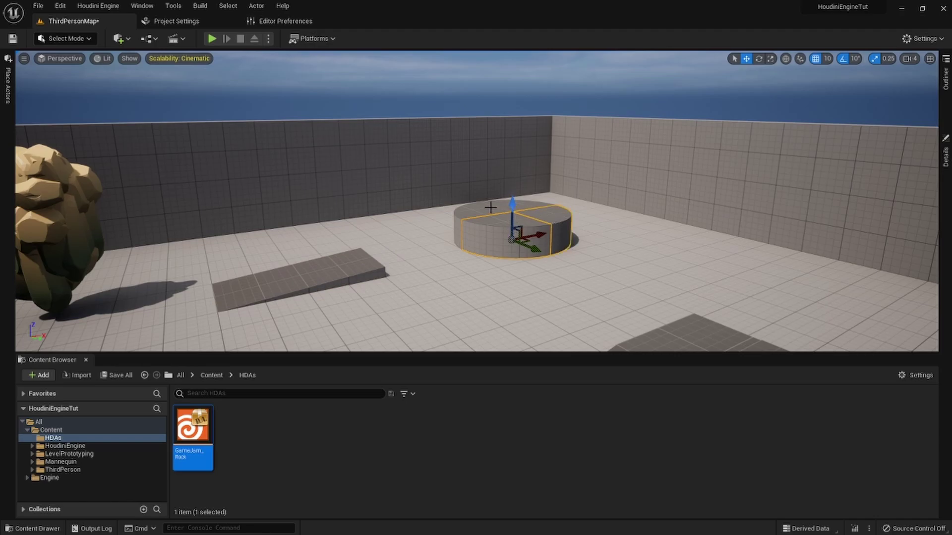
left_click(312, 272, "ctrl")
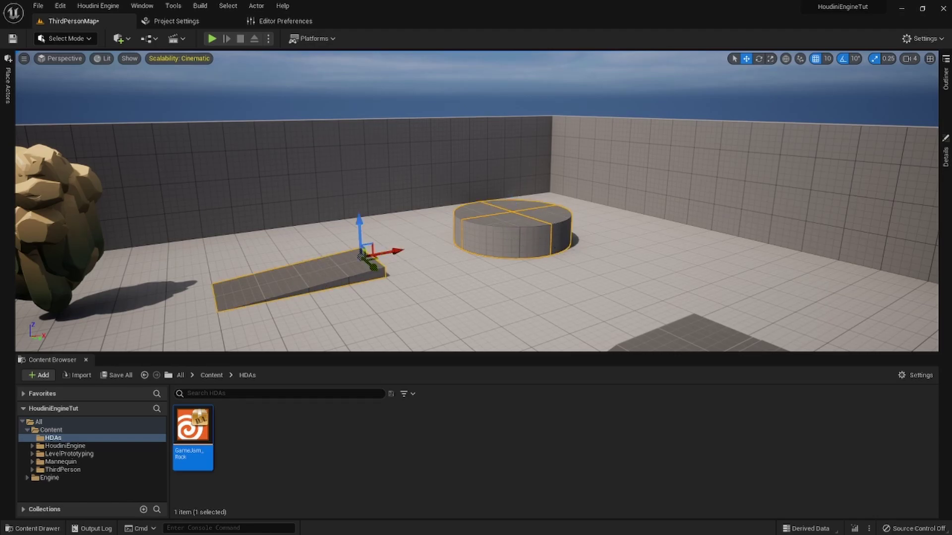
left_click(946, 158)
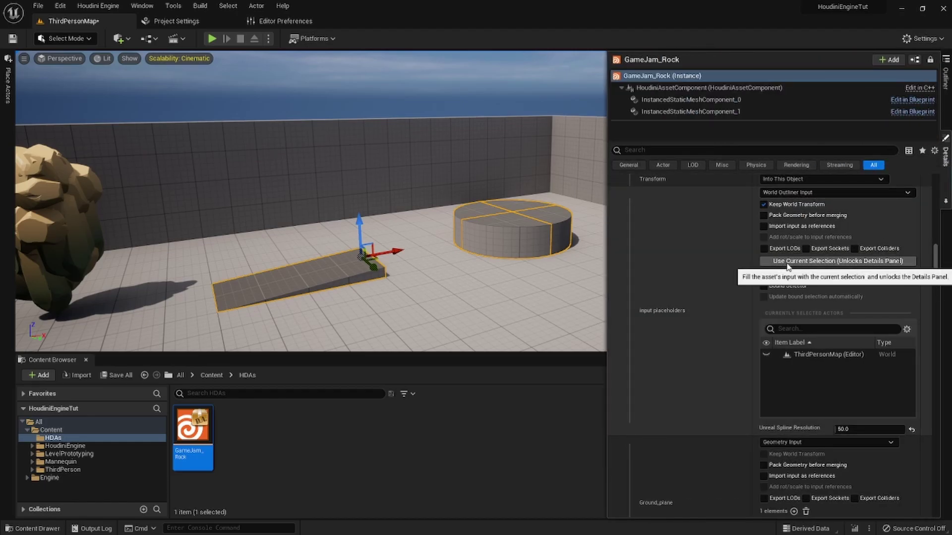
left_click(836, 262)
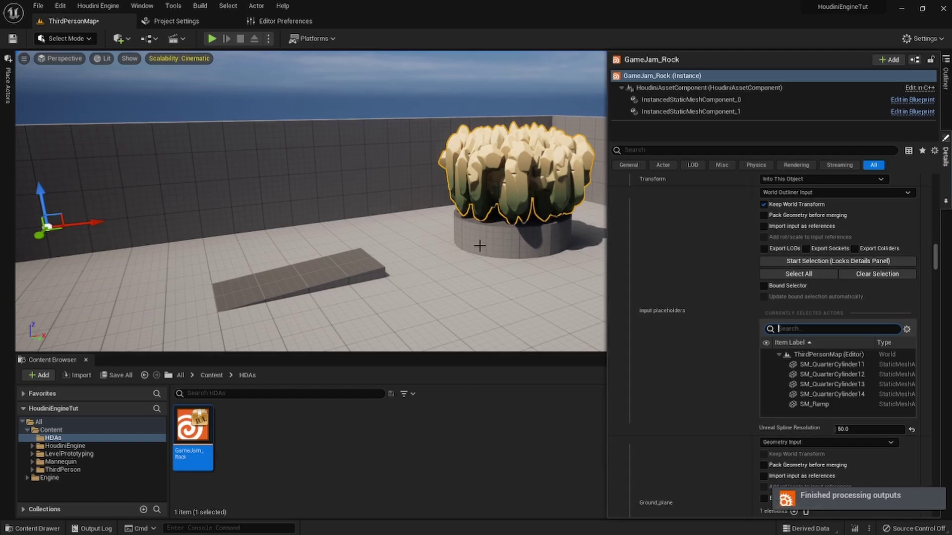
Step: Place a basic cube shape on the open floor near the ramp and raise it slightly above the ground
right_click_drag(479, 246, 362, 206)
left_click(277, 205)
right_click_drag(412, 142, 416, 166)
key("f")
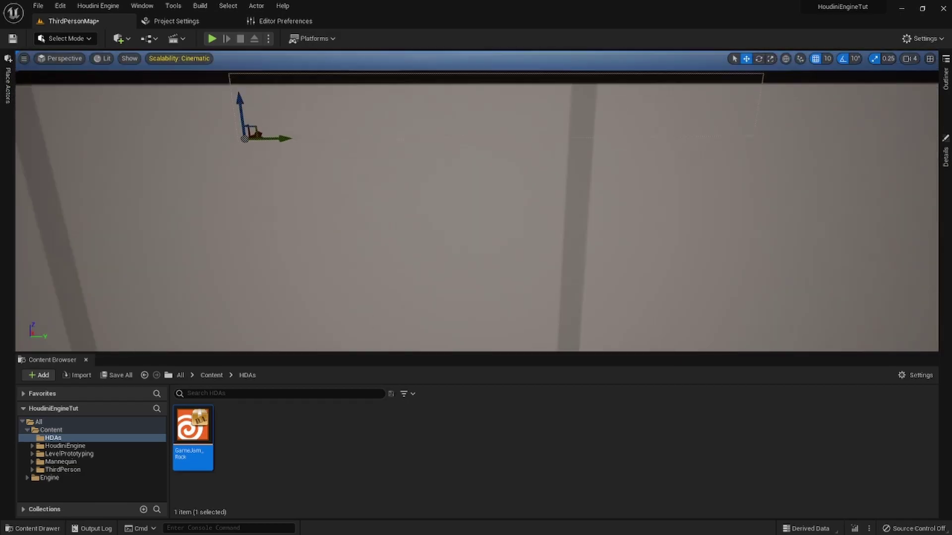
left_click(5, 89)
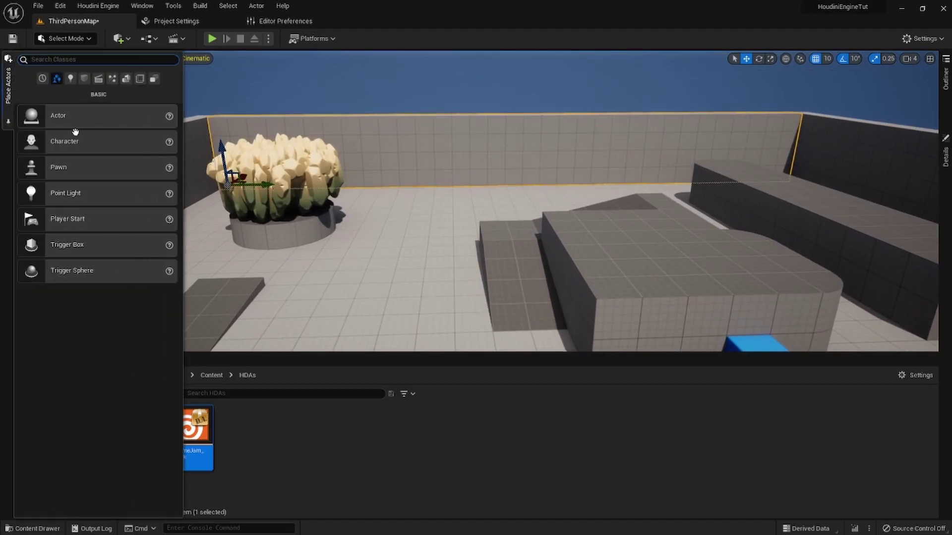
left_click(83, 77)
left_click_drag(68, 118, 374, 342)
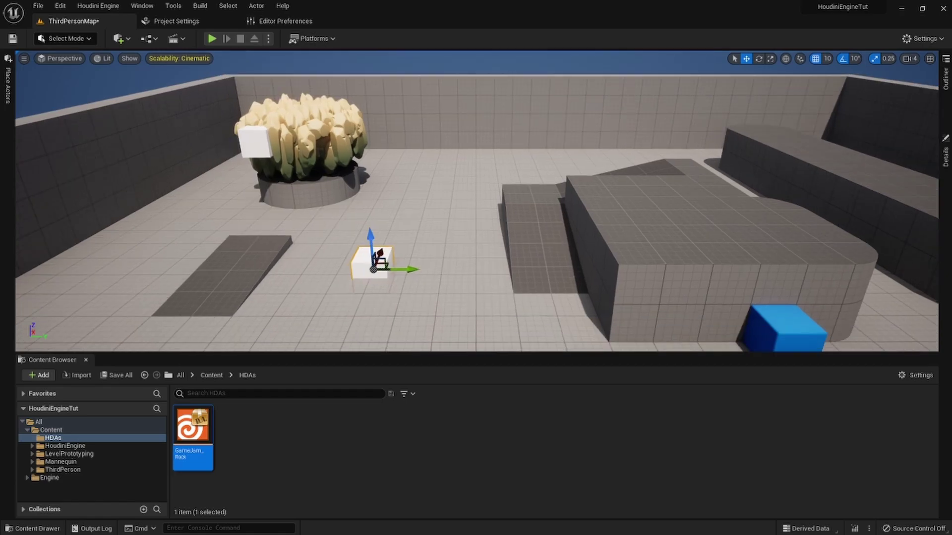
mouse_move(476, 198)
right_mouse_down()
mouse_move(446, 189)
mouse_move(496, 208)
mouse_move(476, 198)
right_mouse_up()
left_click_drag(519, 289, 521, 253)
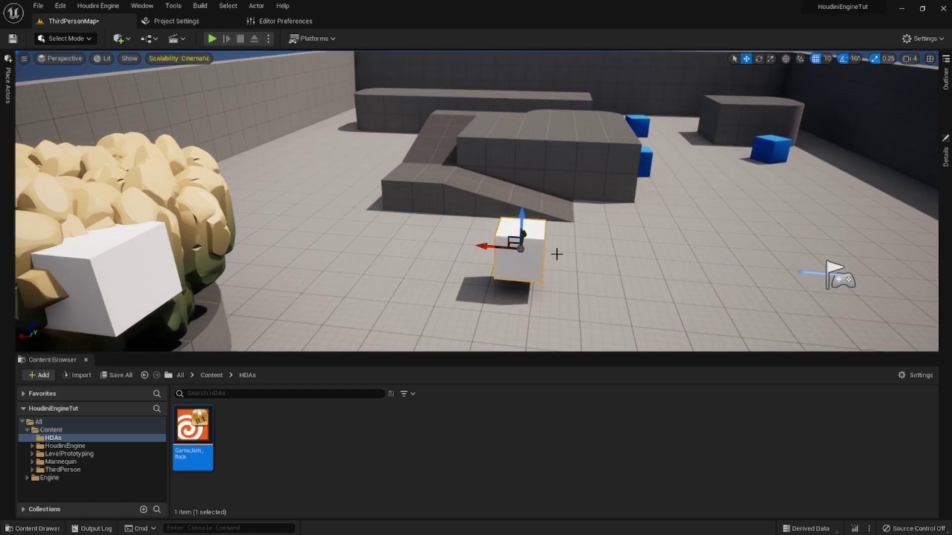
Step: Scale the new cube into a long beam and tilt it diagonally as the first leg of an arch
key("r")
left_click_drag(516, 247, 558, 261)
right_click_drag(557, 260, 616, 270)
key("e")
left_click_drag(496, 268, 542, 266)
key("w")
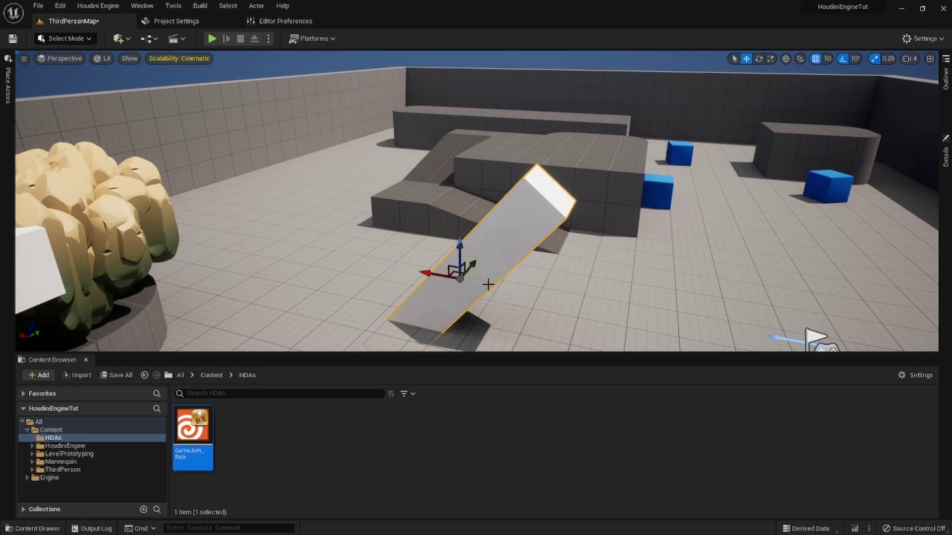
Step: Duplicate the tilted beam and turn the copy into a shorter, level crossbeam at the top of the first leg
left_click_drag(430, 277, 510, 282, "alt")
key("e")
key("r")
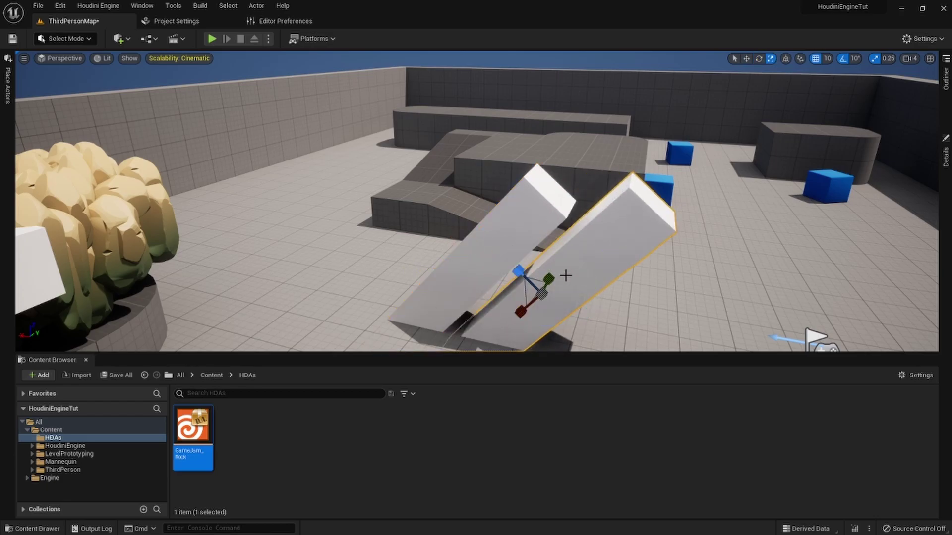
key("e")
left_click_drag(573, 255, 537, 171)
key("w")
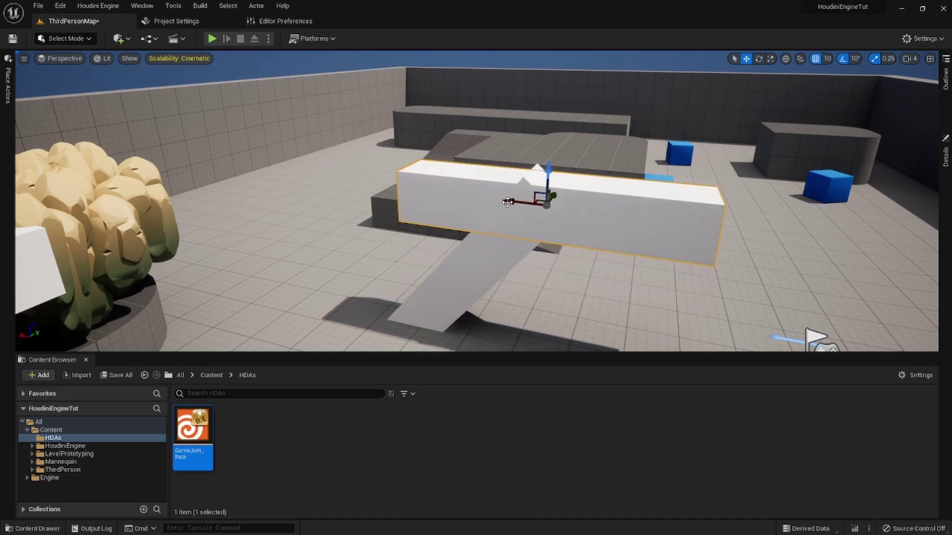
left_click_drag(516, 204, 559, 201)
key("r")
key("w")
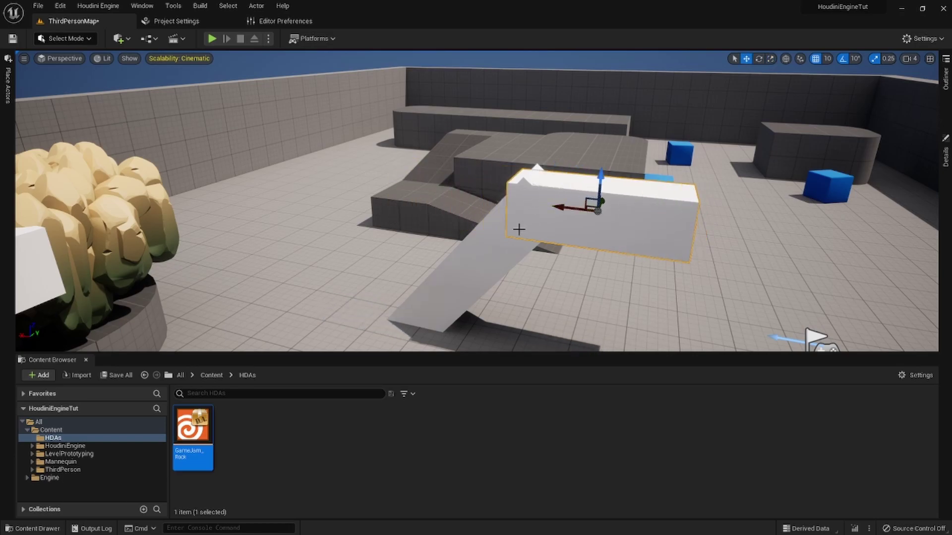
Step: Duplicate the tilted leg and rotate and position the copy under the crossbeam's free end as the opposite leg
left_click(516, 228)
left_click_drag(460, 268, 639, 293)
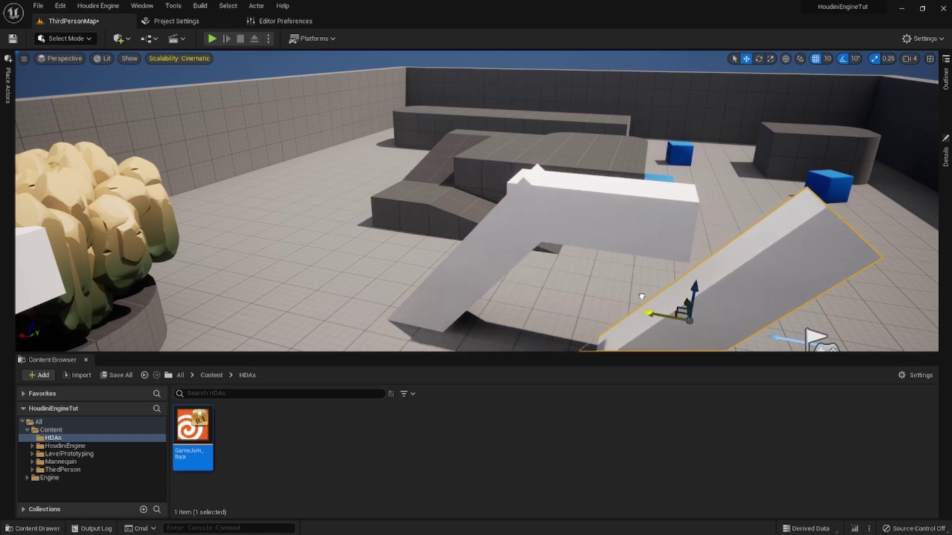
key("e")
right_click_drag(679, 287, 616, 246)
left_click_drag(506, 271, 550, 317)
scroll(545, 139, "up", 5)
key("w")
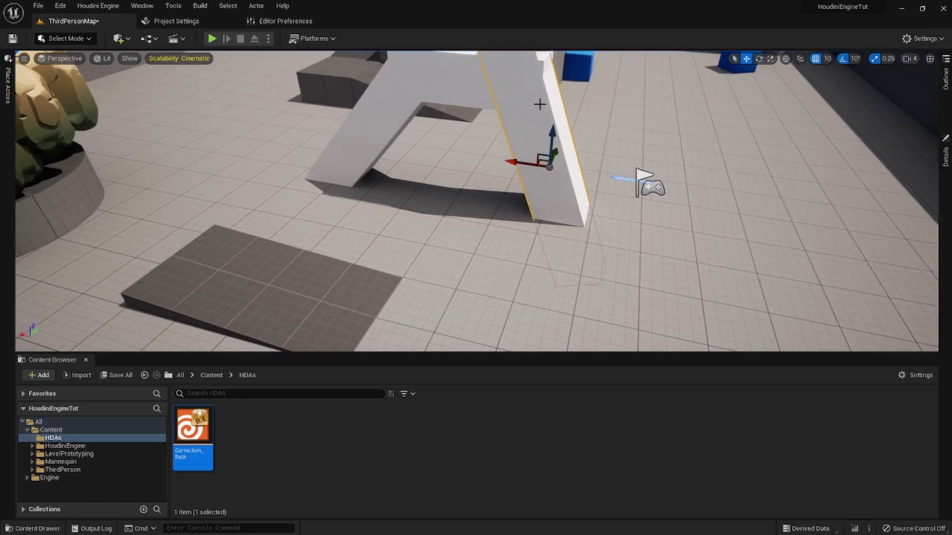
scroll(537, 109, "up", 1)
scroll(536, 109, "down", 8)
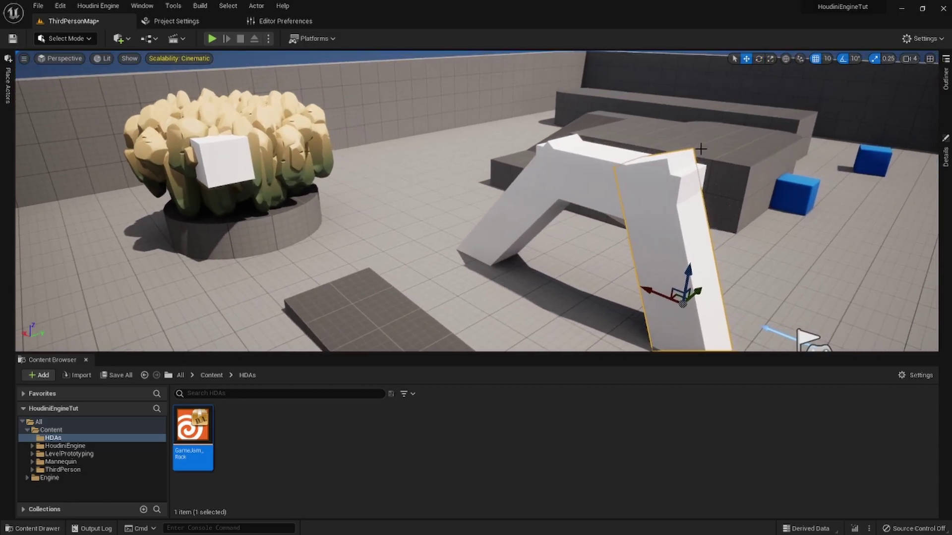
Step: Replace the actors in GameJam_Rock's first World Outliner input with the arch's three stretched cubes
left_click(945, 157)
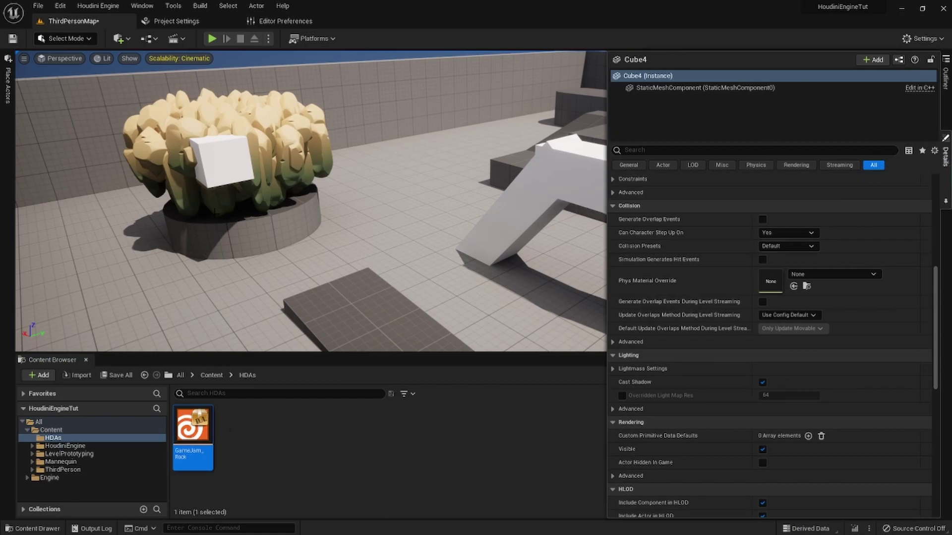
left_click(280, 109)
left_click(946, 157)
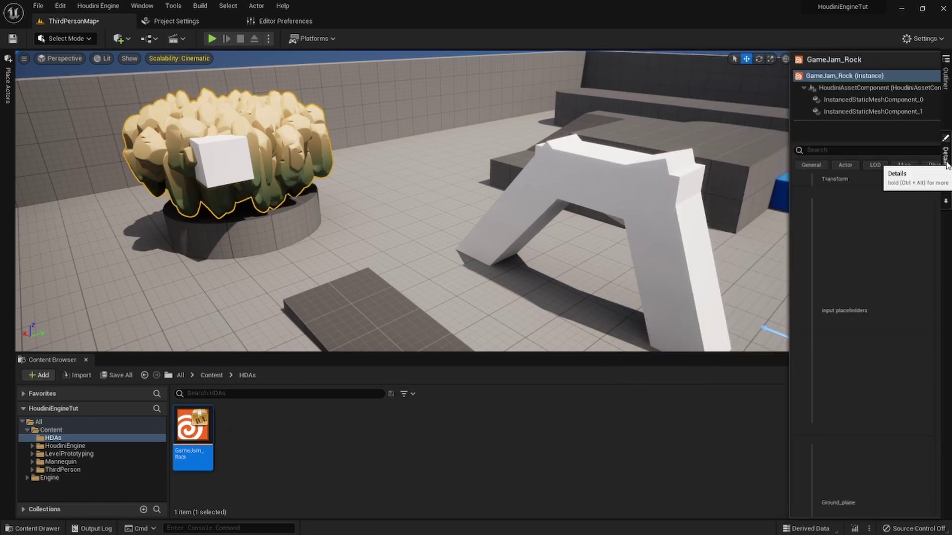
left_click(823, 261)
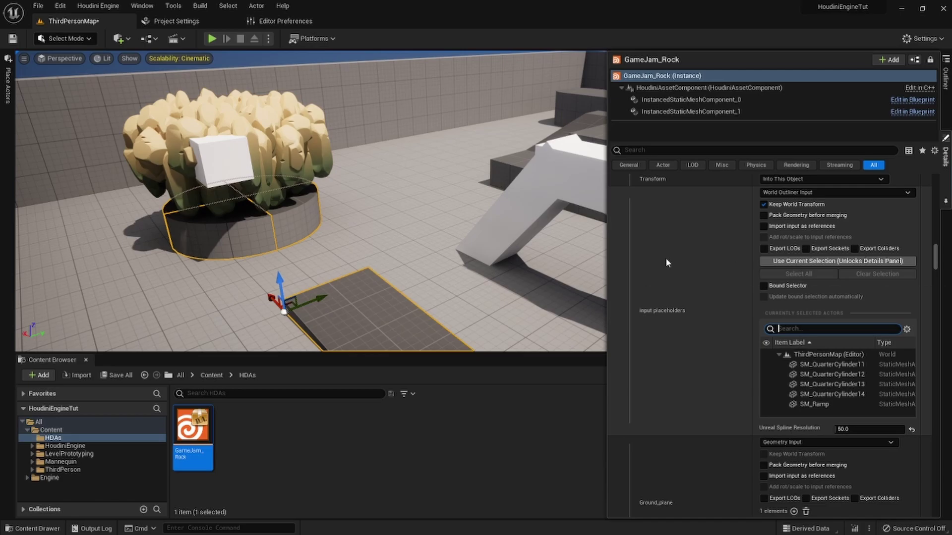
right_click_drag(571, 258, 684, 245)
left_click(258, 258)
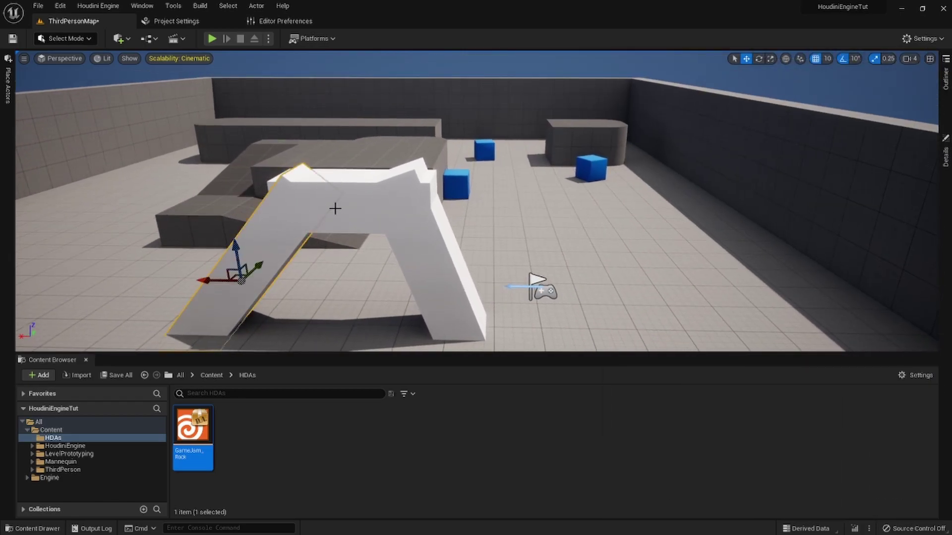
left_click(357, 214, "ctrl")
left_click(429, 255, "ctrl")
left_click(945, 158)
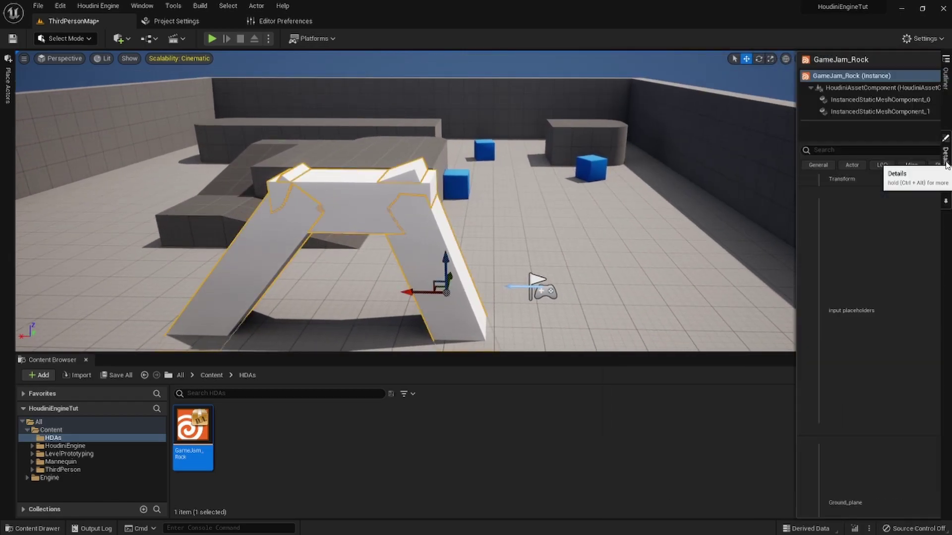
left_click(816, 263)
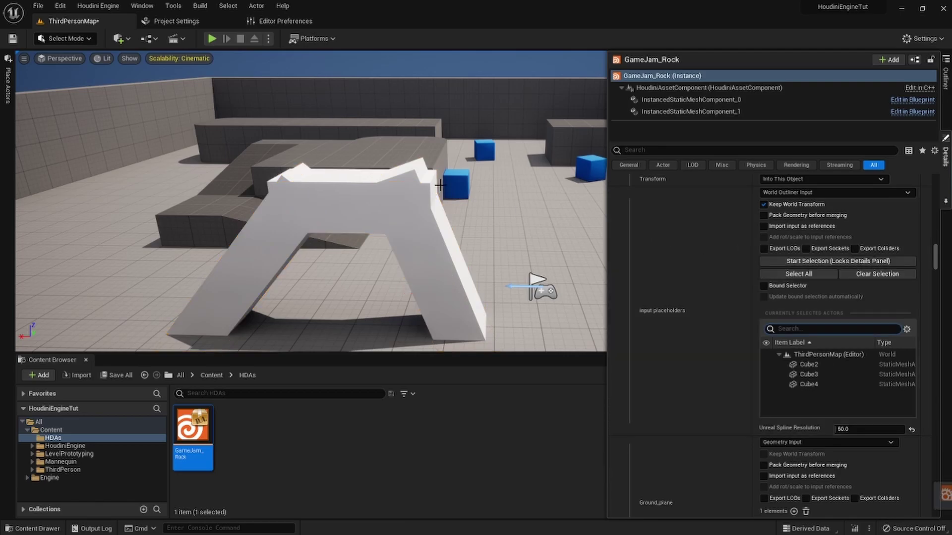
right_click_drag(484, 202, 495, 245)
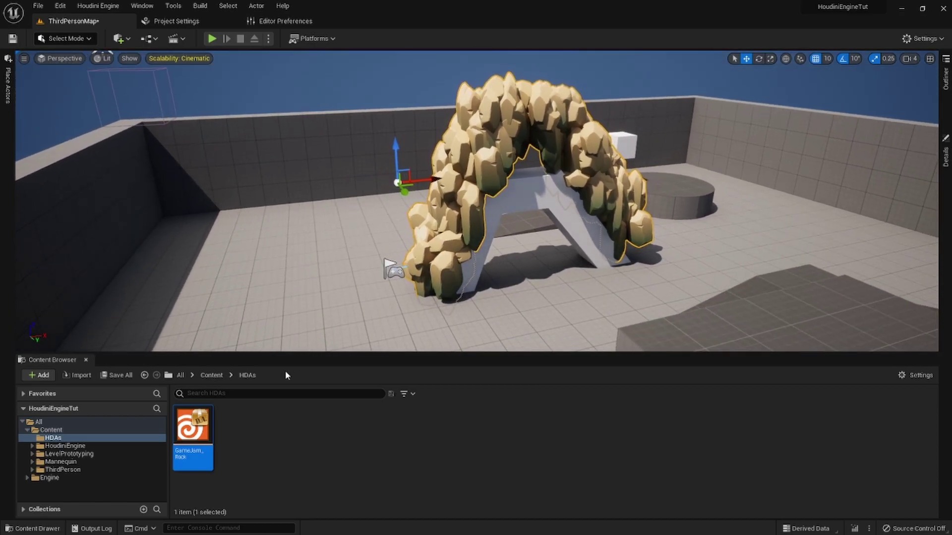